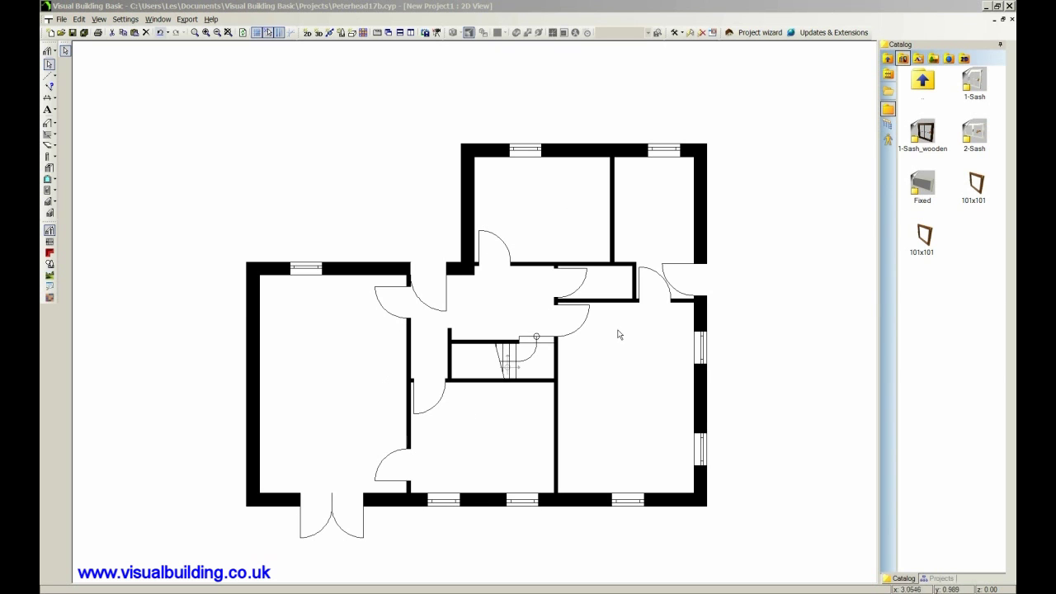
Step: Rename Room 6 to 'Study' and add its size 12'6" x 9'8" in the comments
click(545, 213)
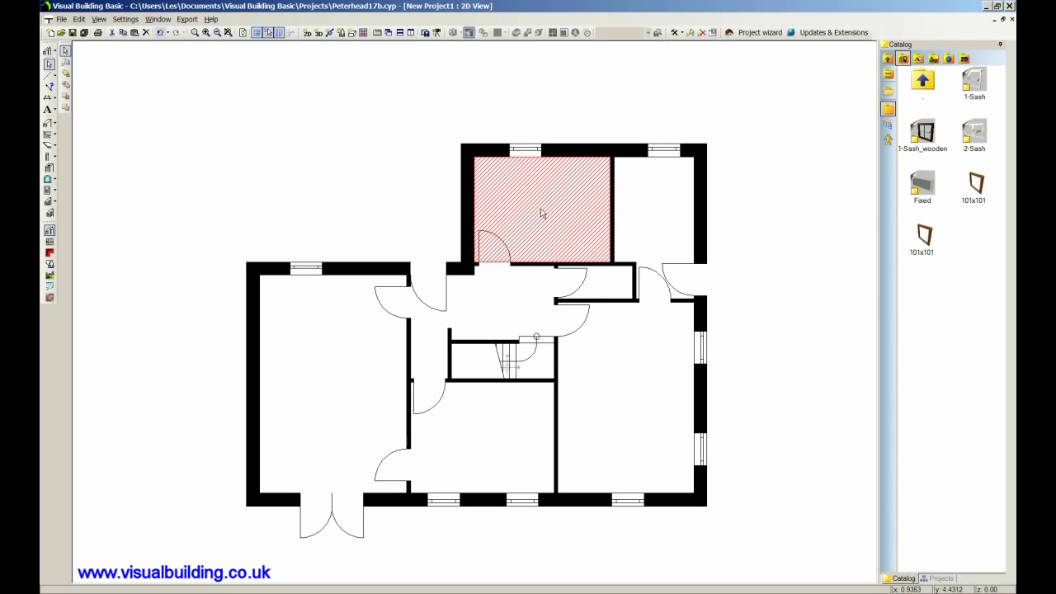
double_click(542, 213)
drag(467, 204, 412, 212)
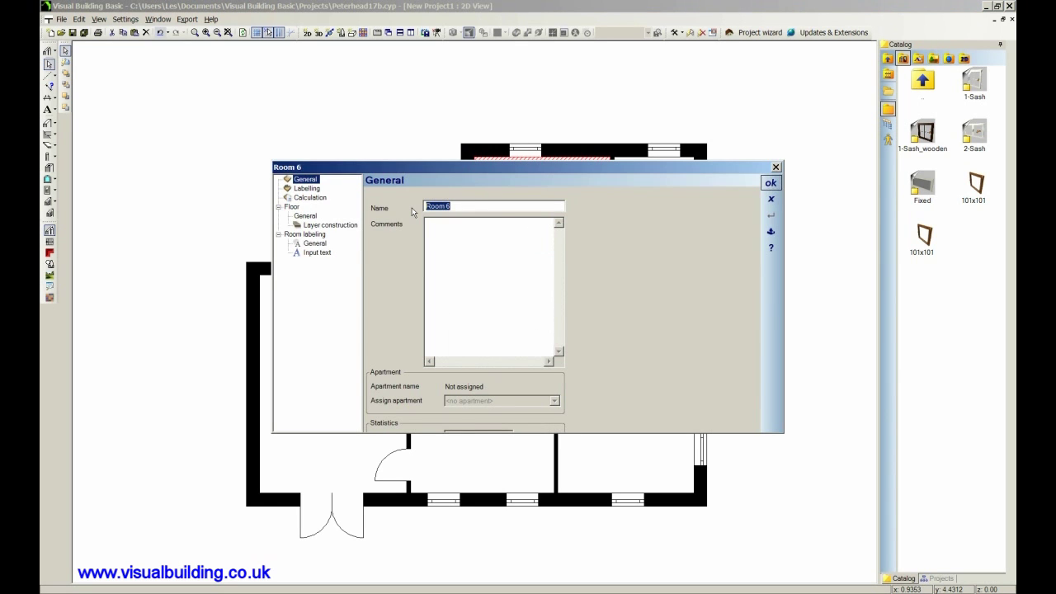
key(Delete)
text(S)
text(12'6" x 9'8)
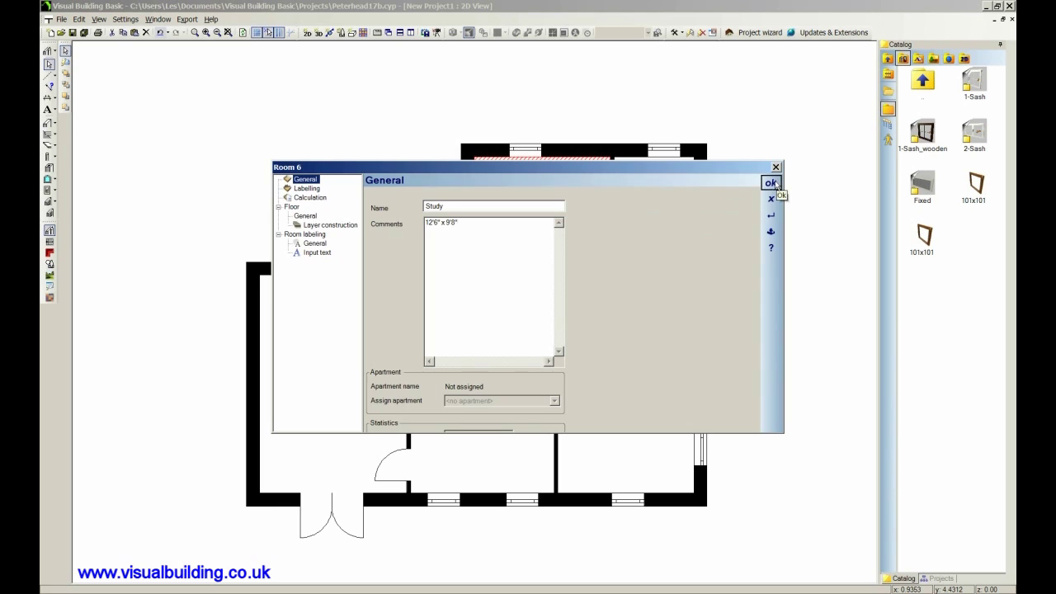
click(771, 183)
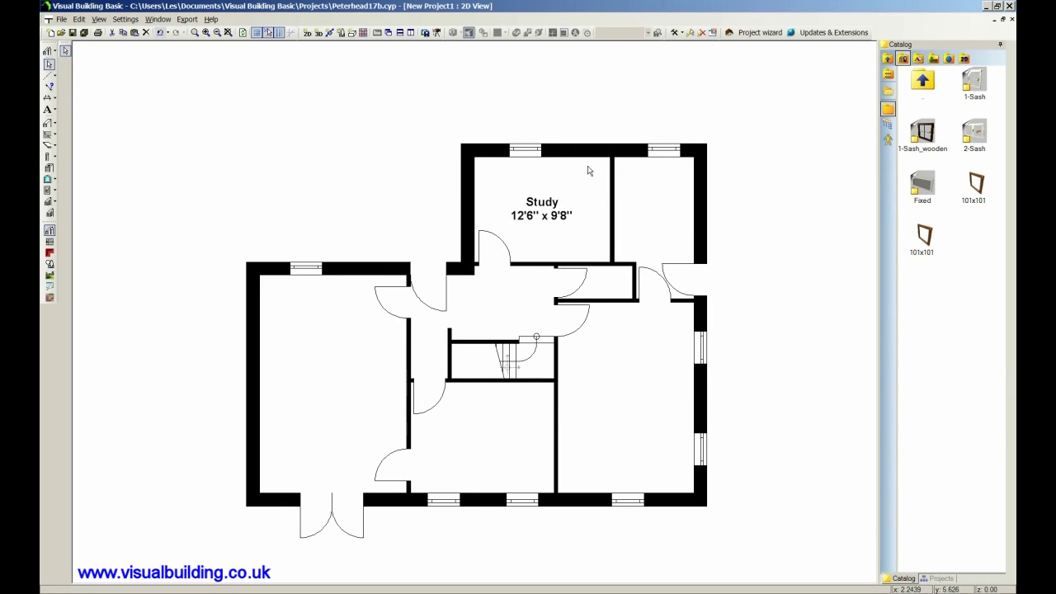
Step: Add '3.81m x 2.94m' as a second line in the Study room's comments
click(581, 225)
double_click(580, 224)
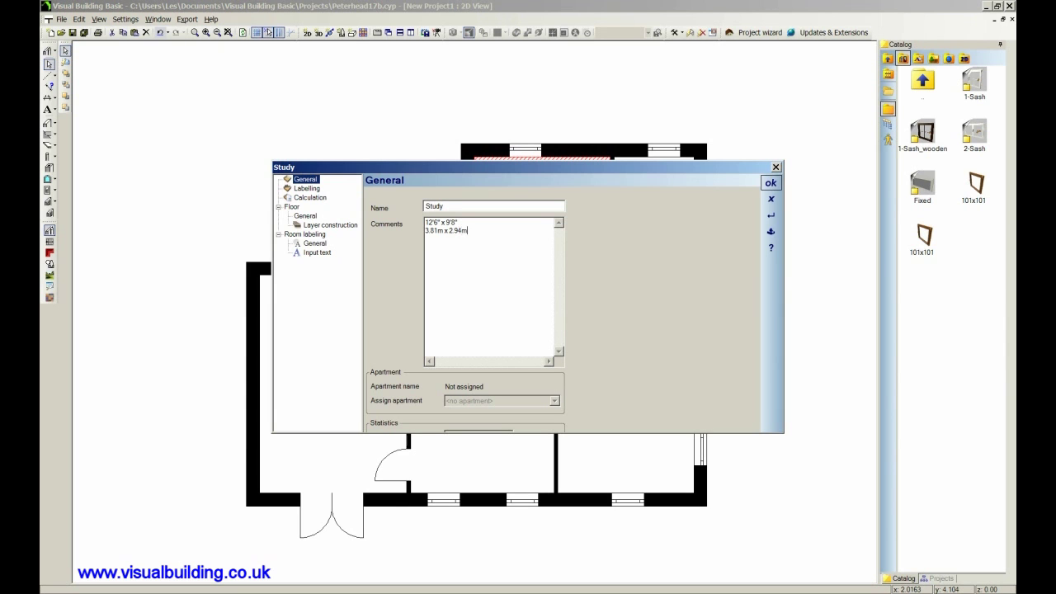
click(771, 182)
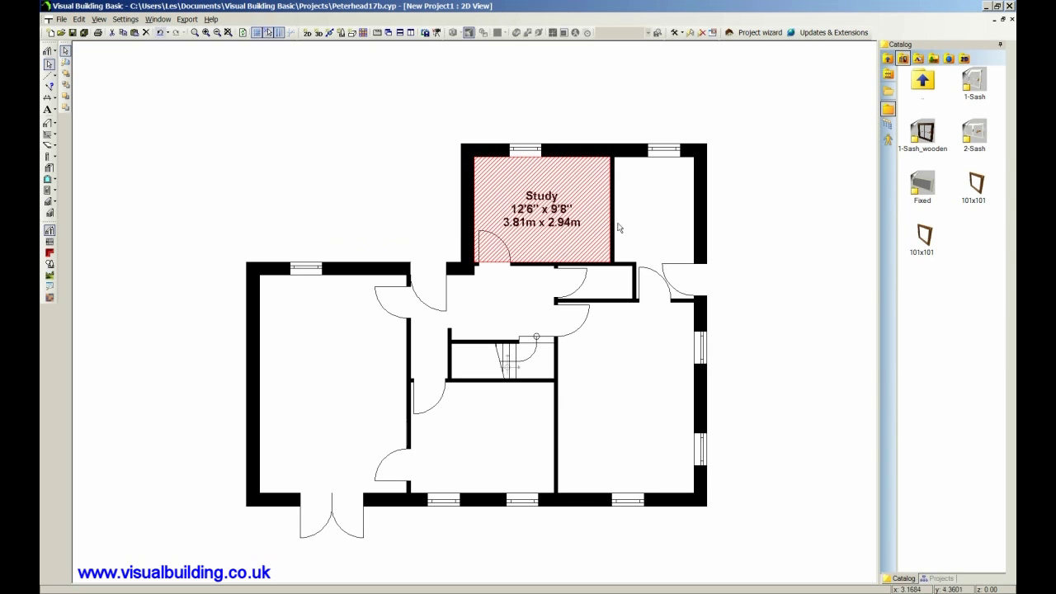
Step: Drag the Study label higher within its room
click(742, 240)
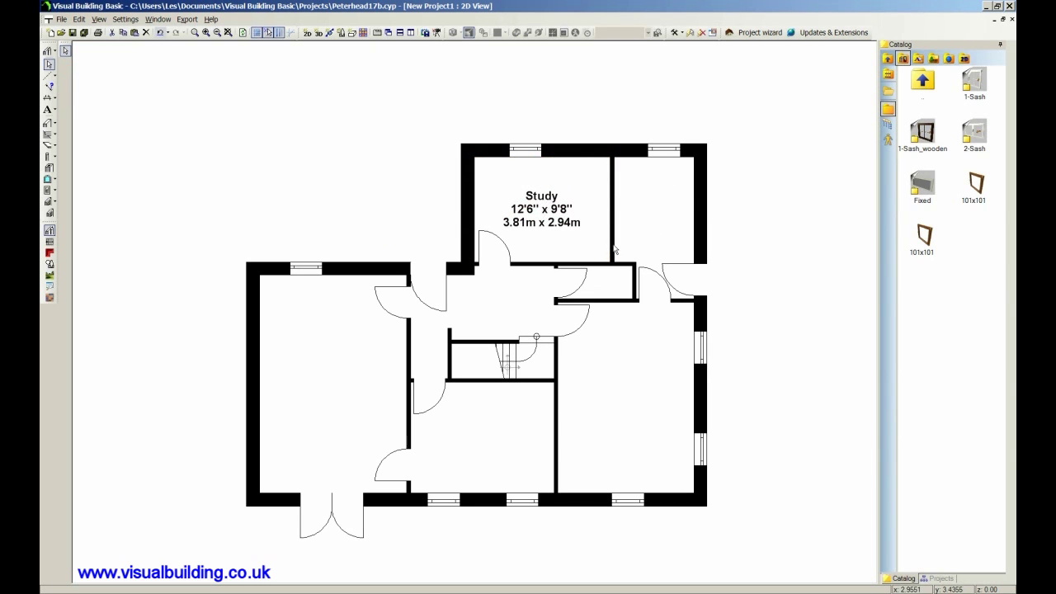
click(550, 218)
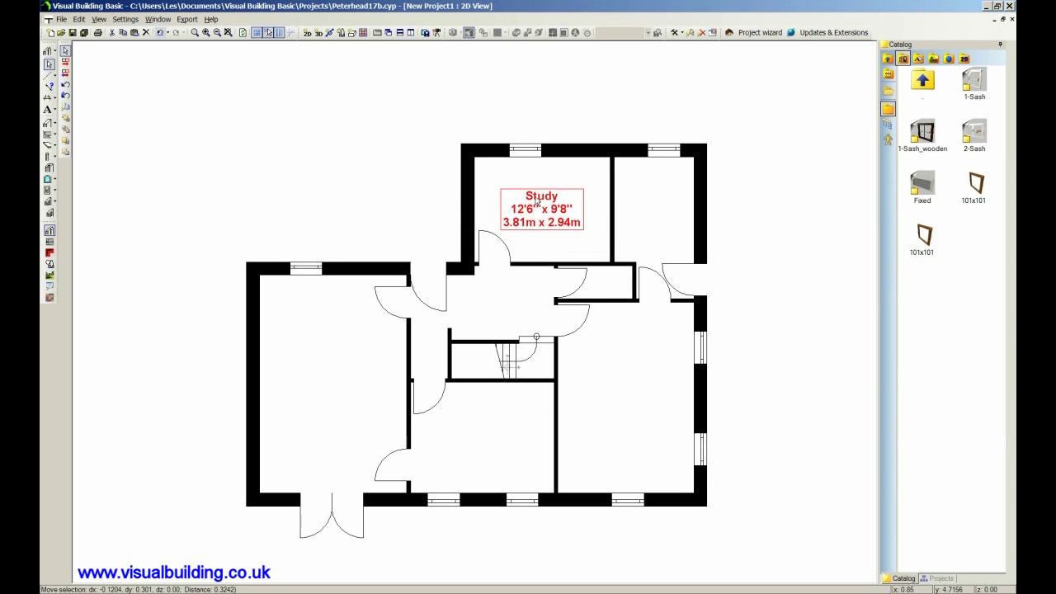
drag(550, 217, 529, 195)
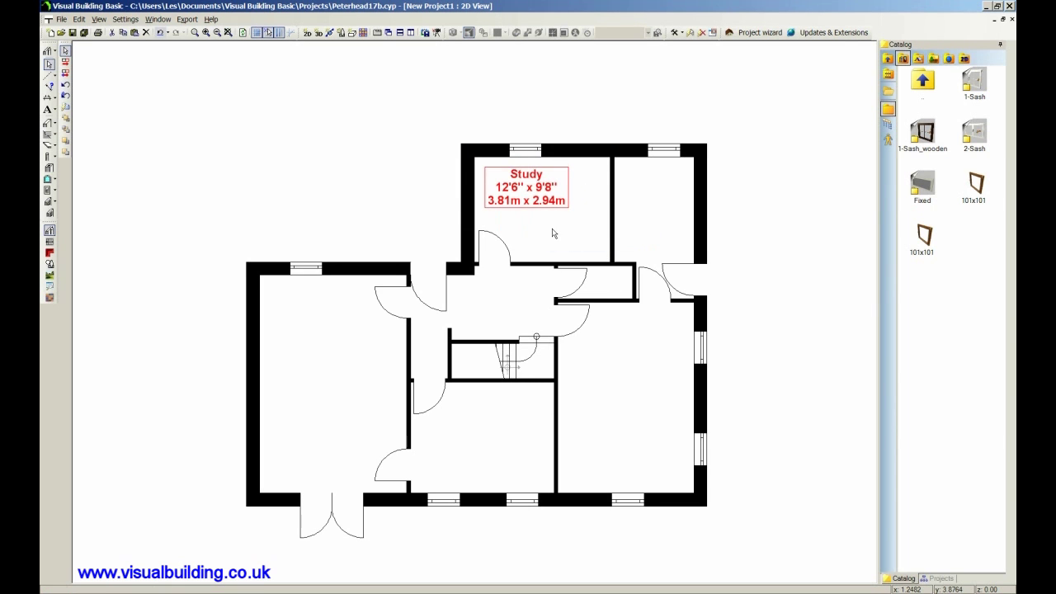
click(585, 220)
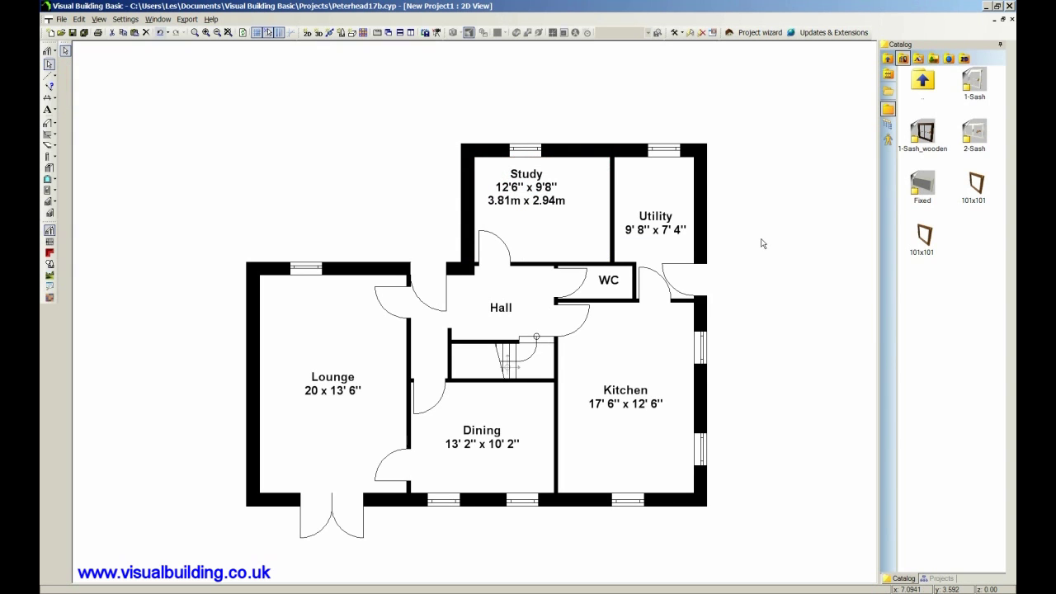
Step: Raise the Kitchen label in its room and set the dimension unit to Meter
click(625, 399)
drag(624, 400, 606, 362)
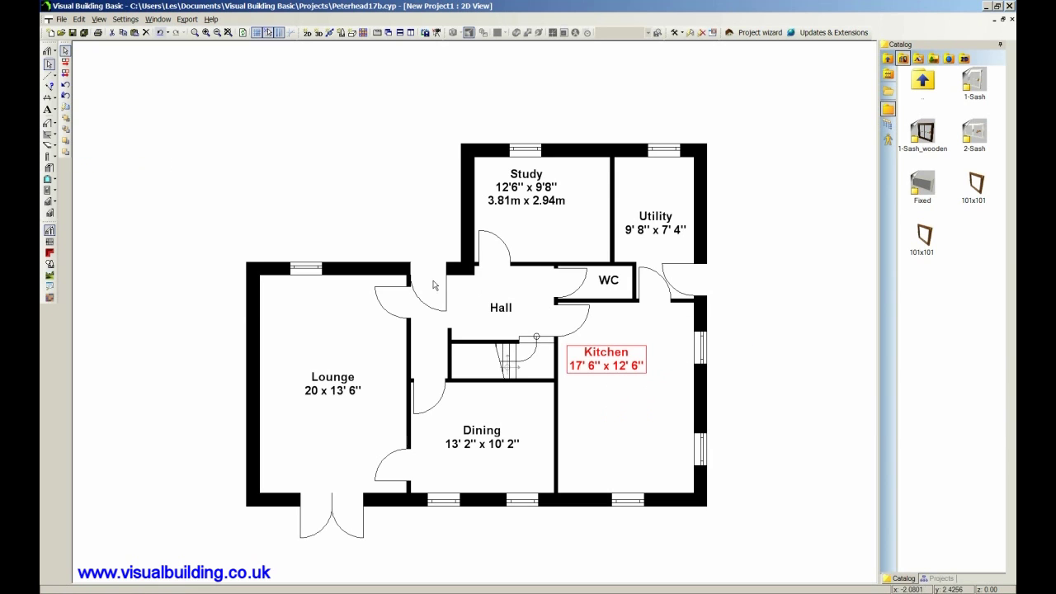
click(48, 98)
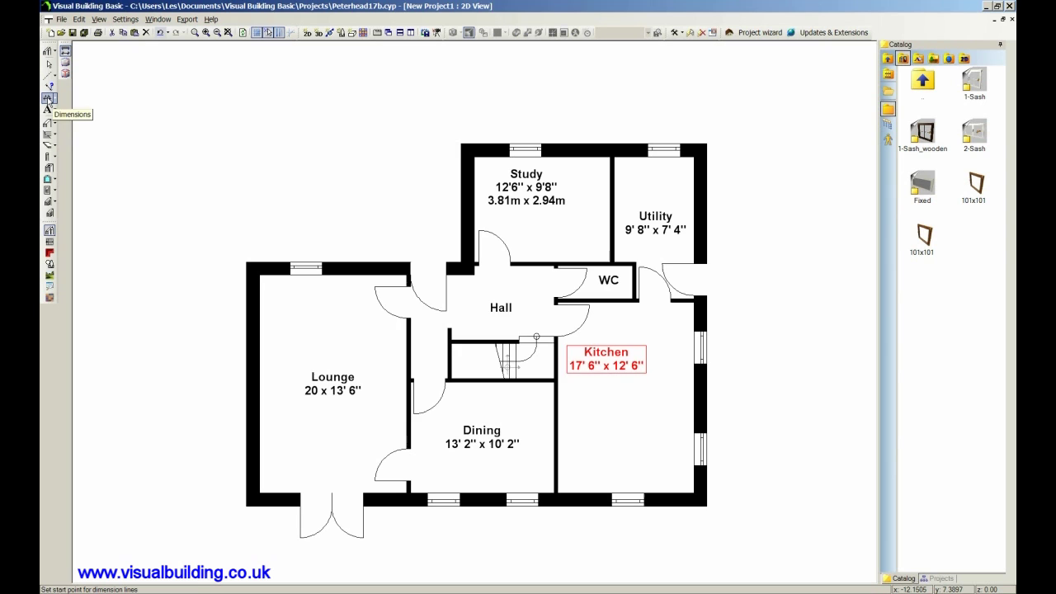
double_click(48, 99)
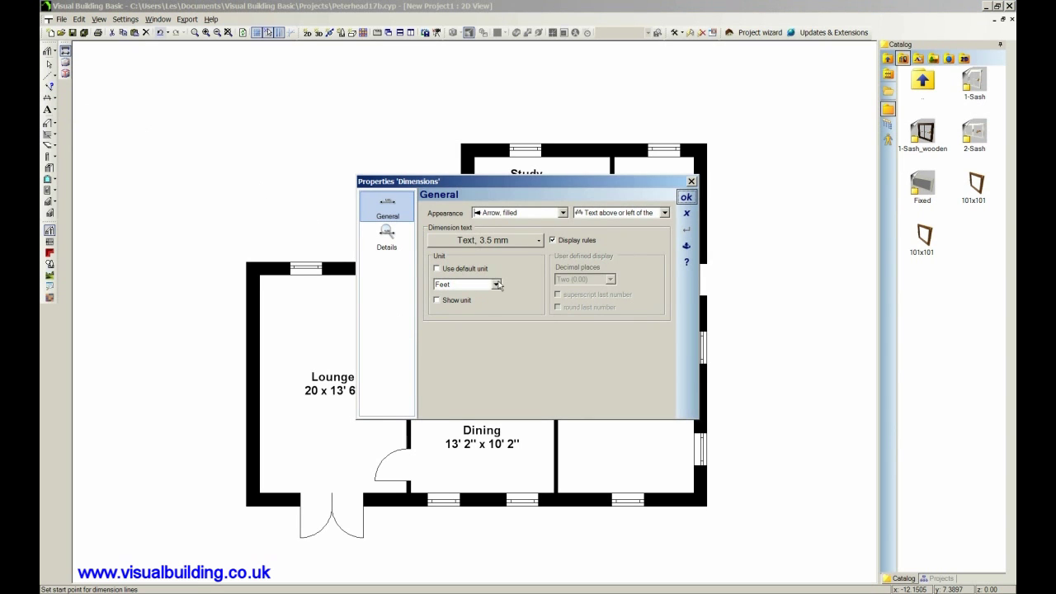
click(497, 285)
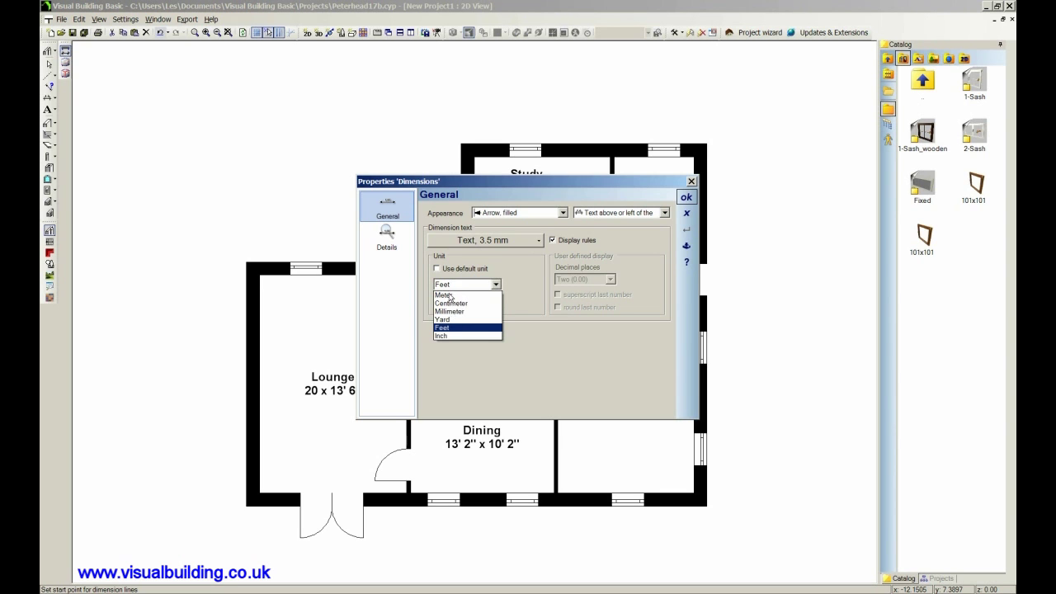
click(450, 295)
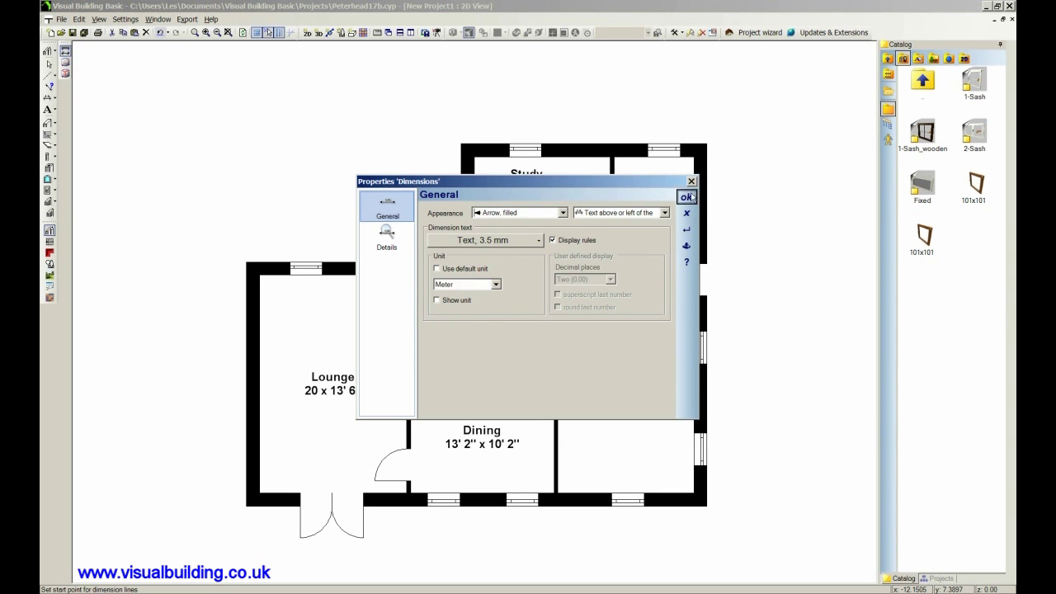
click(685, 196)
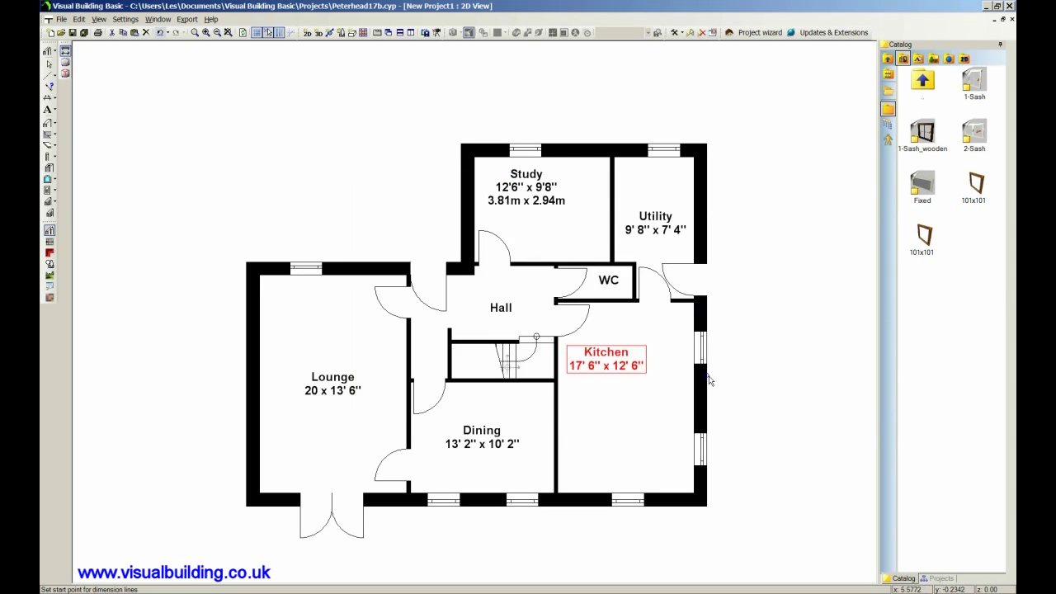
Step: Dimension the kitchen with 5.33 along its right wall and 3.81 along its bottom
click(693, 499)
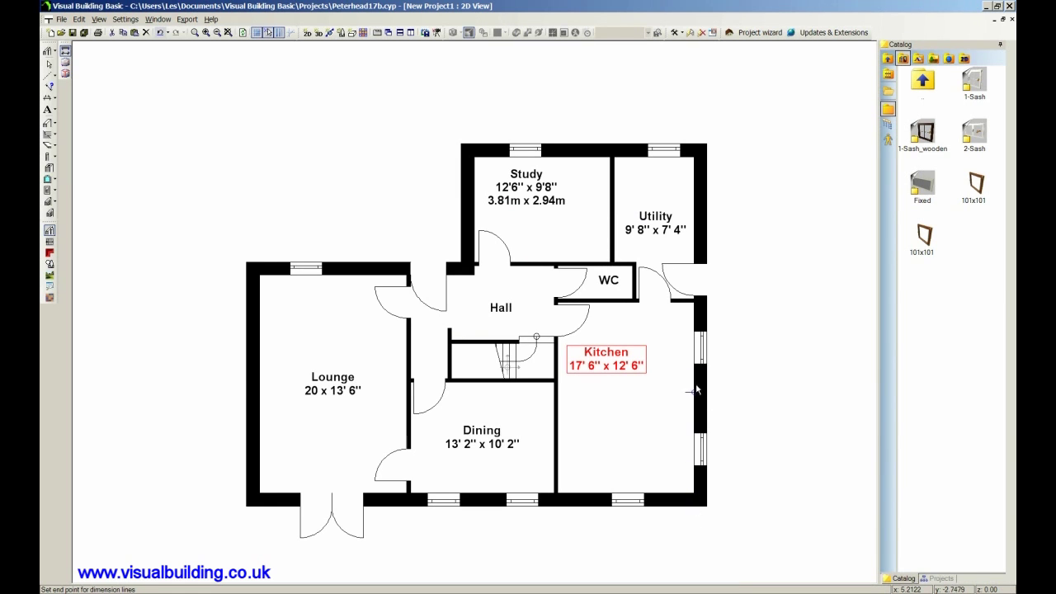
click(692, 307)
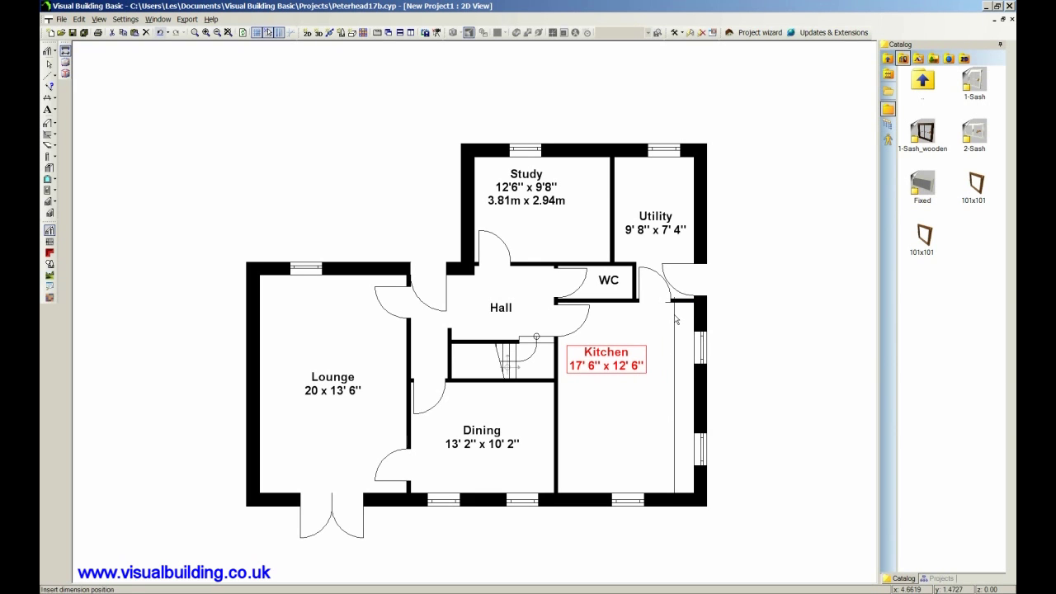
click(676, 321)
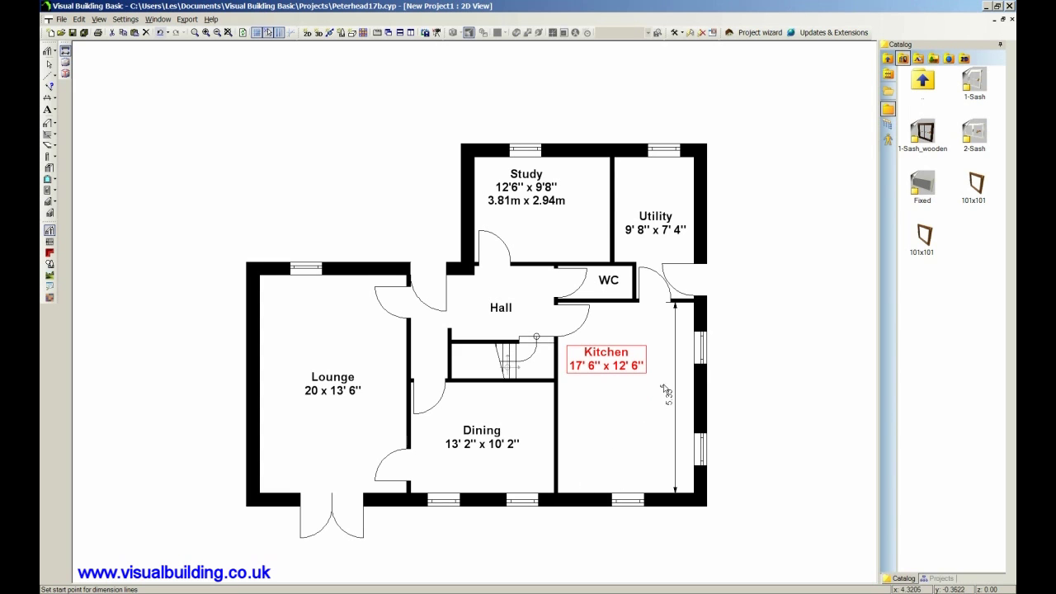
click(558, 495)
click(695, 500)
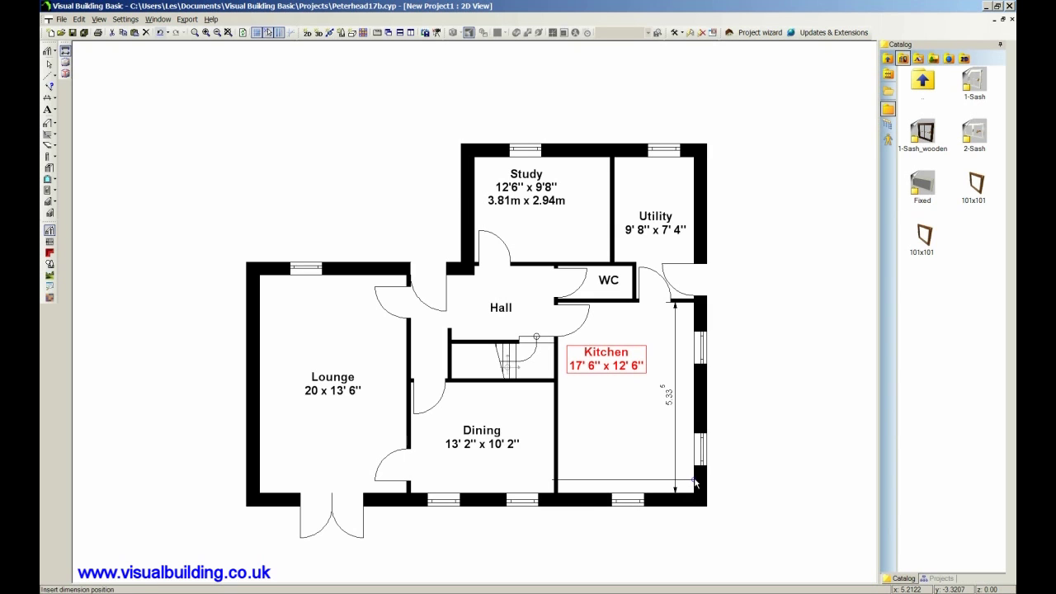
click(695, 475)
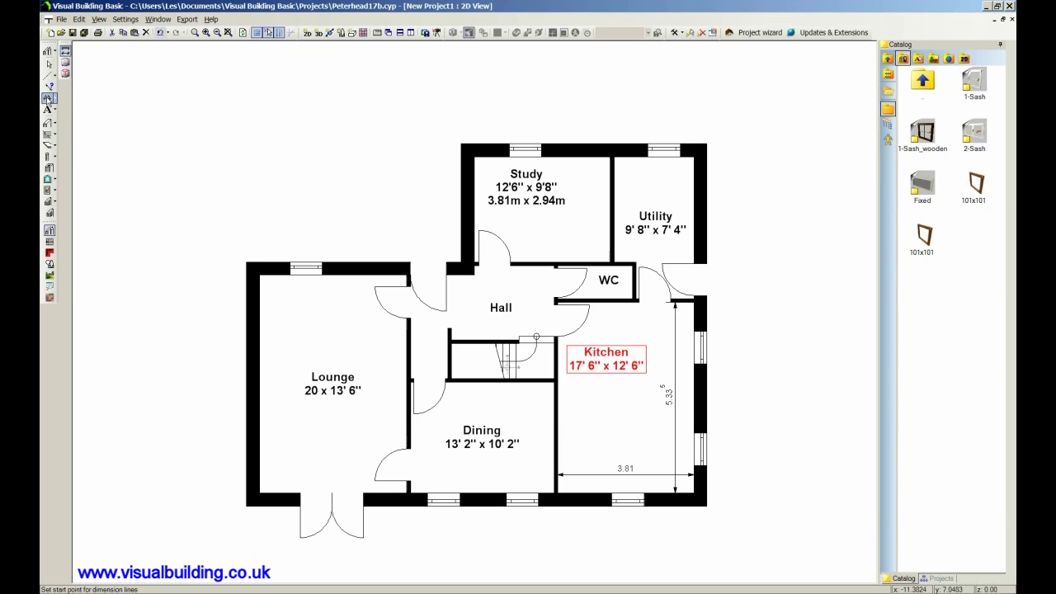
Step: Switch the dimension unit to Feet
double_click(48, 100)
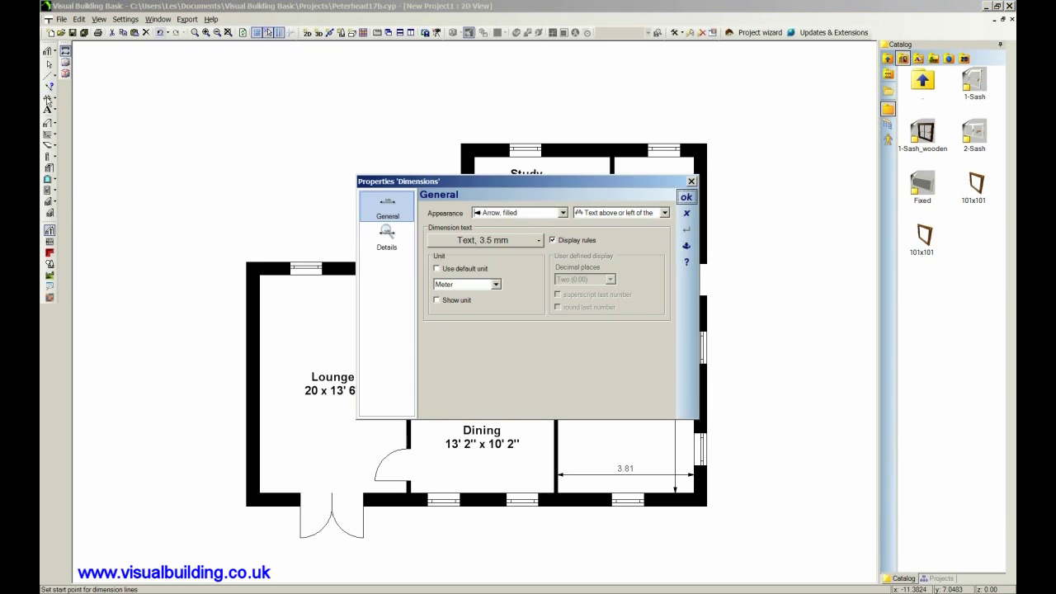
click(496, 284)
click(458, 329)
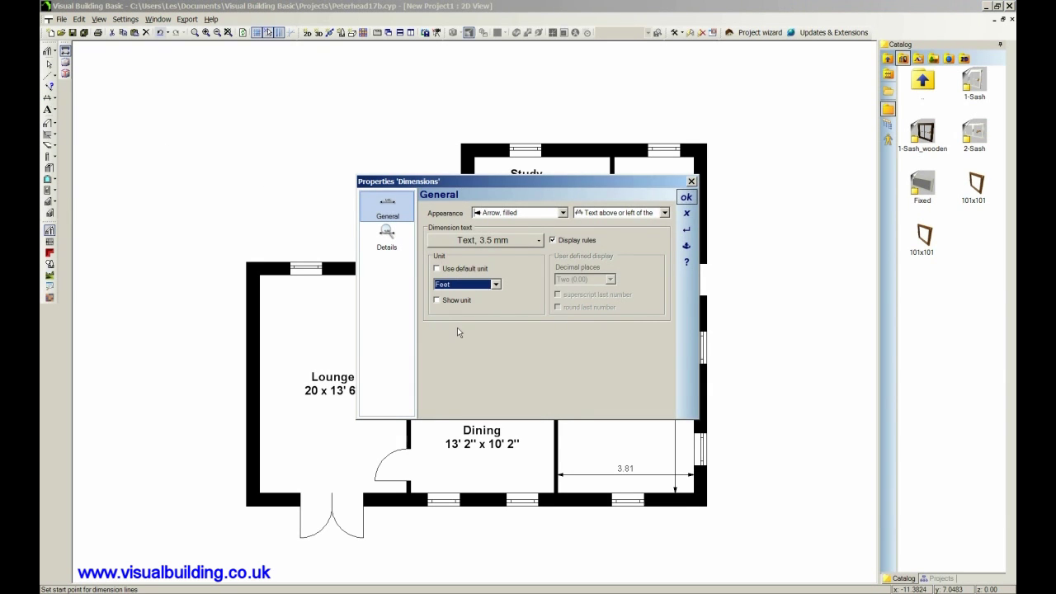
click(686, 196)
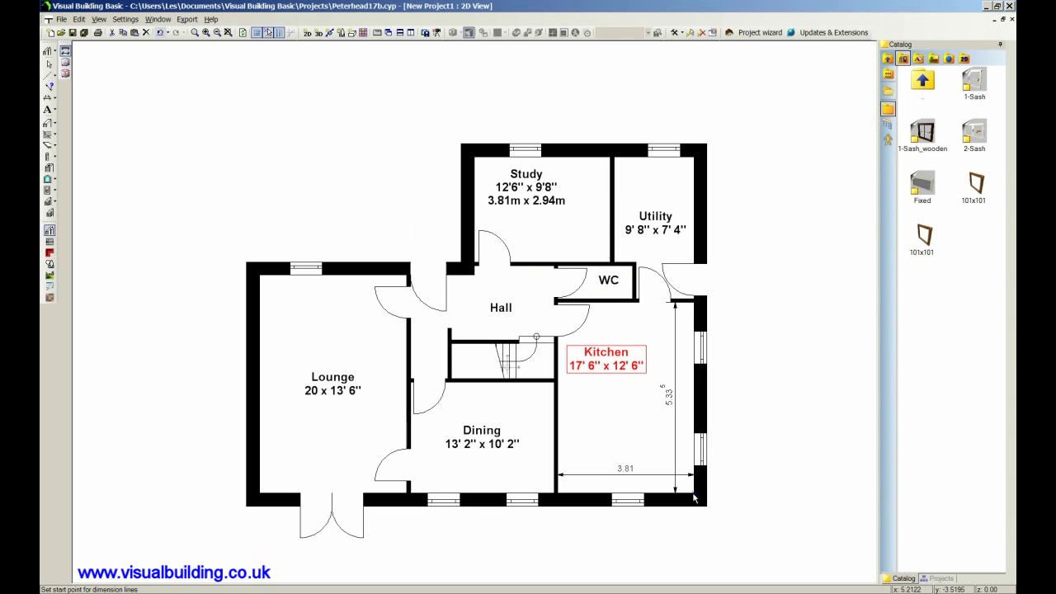
Step: Add kitchen dimensions of 12'-6.0" across the bottom and 17'-6.0" along the right wall
click(694, 497)
click(560, 495)
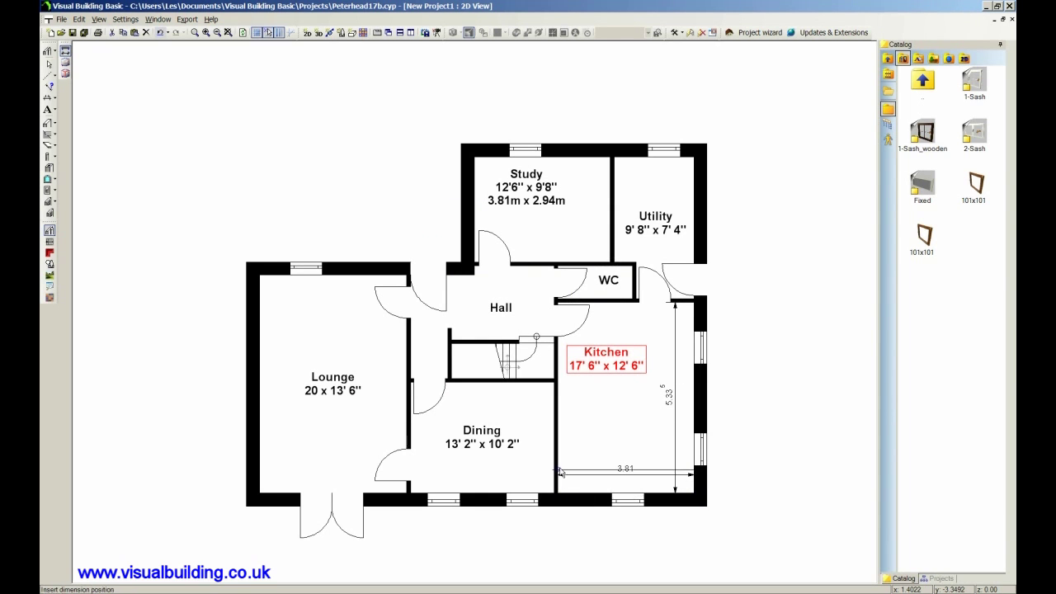
click(562, 446)
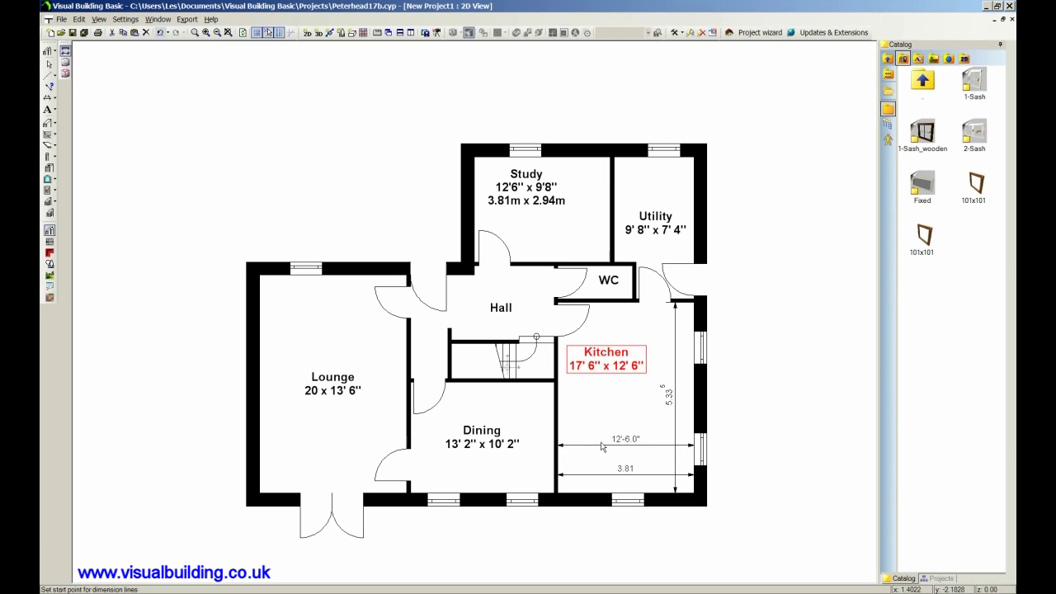
click(698, 497)
click(695, 305)
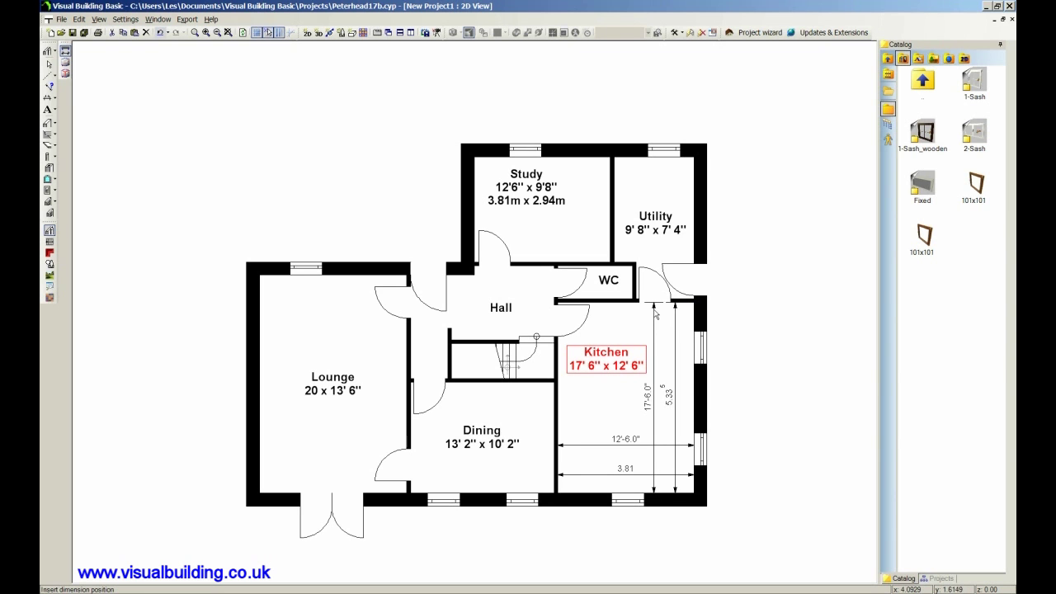
click(656, 313)
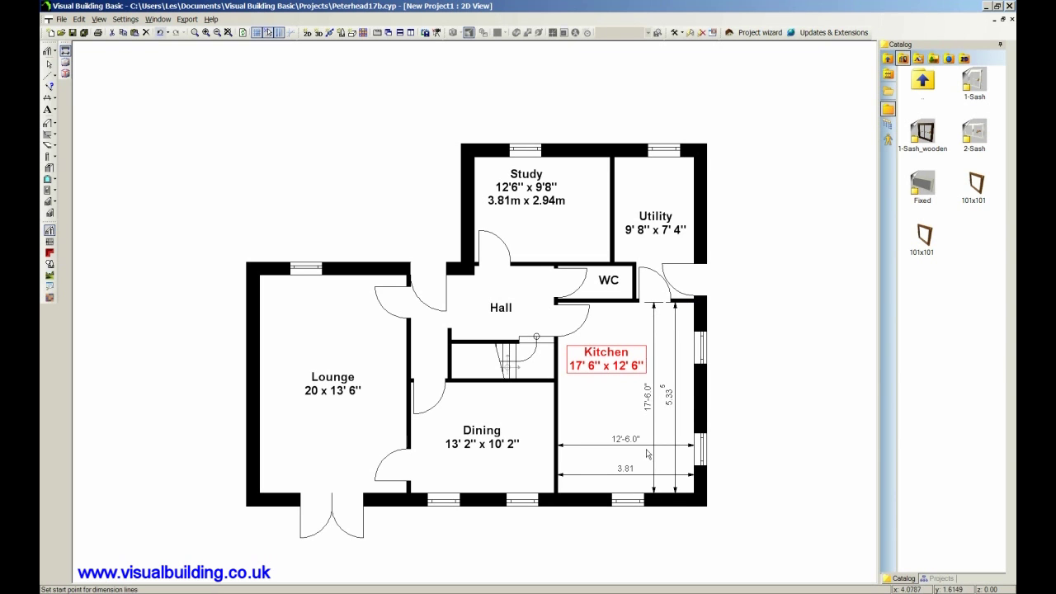
Step: Adjust the kitchen's 17'-6.0" dimension line settings, keeping diagonal slash end marks
click(48, 65)
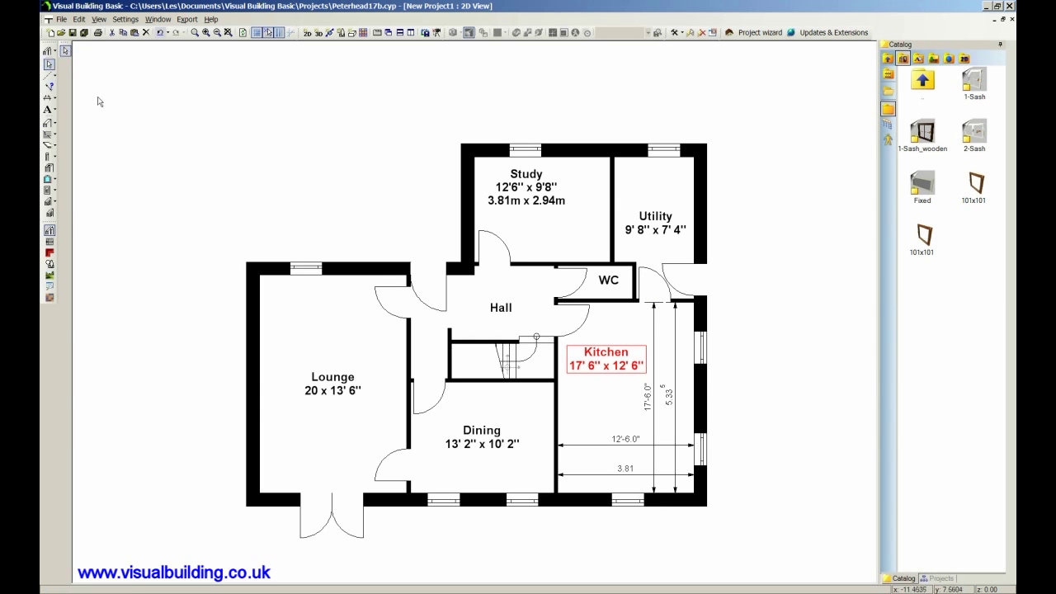
click(654, 336)
double_click(655, 337)
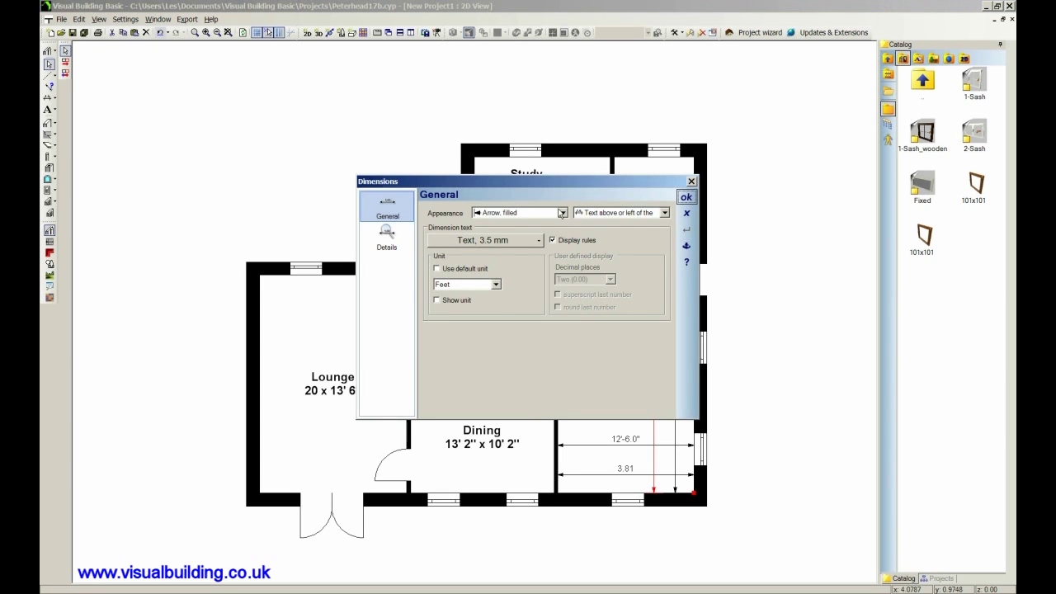
click(561, 213)
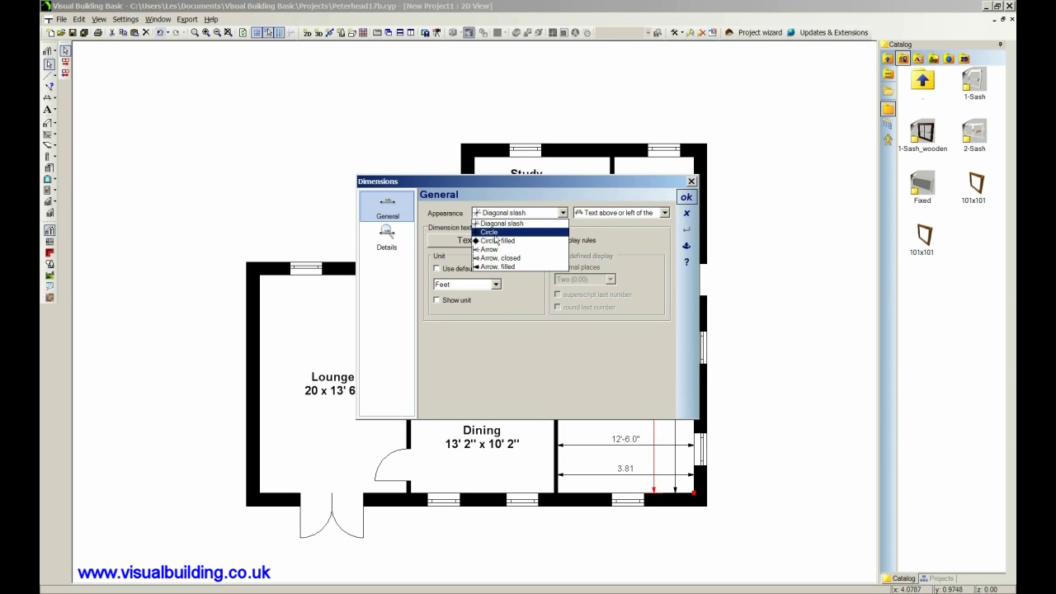
click(620, 236)
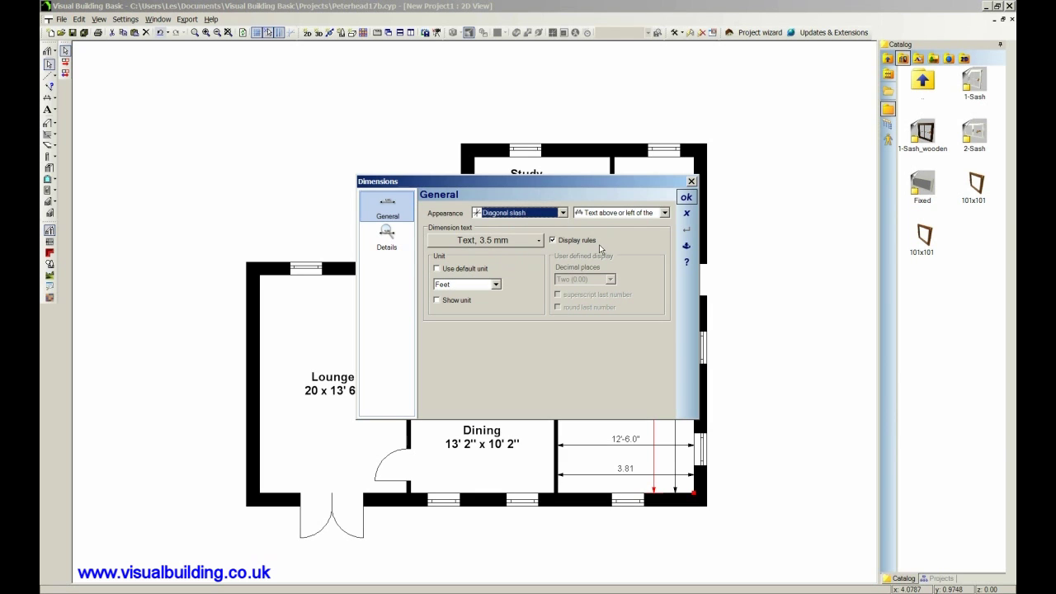
click(388, 239)
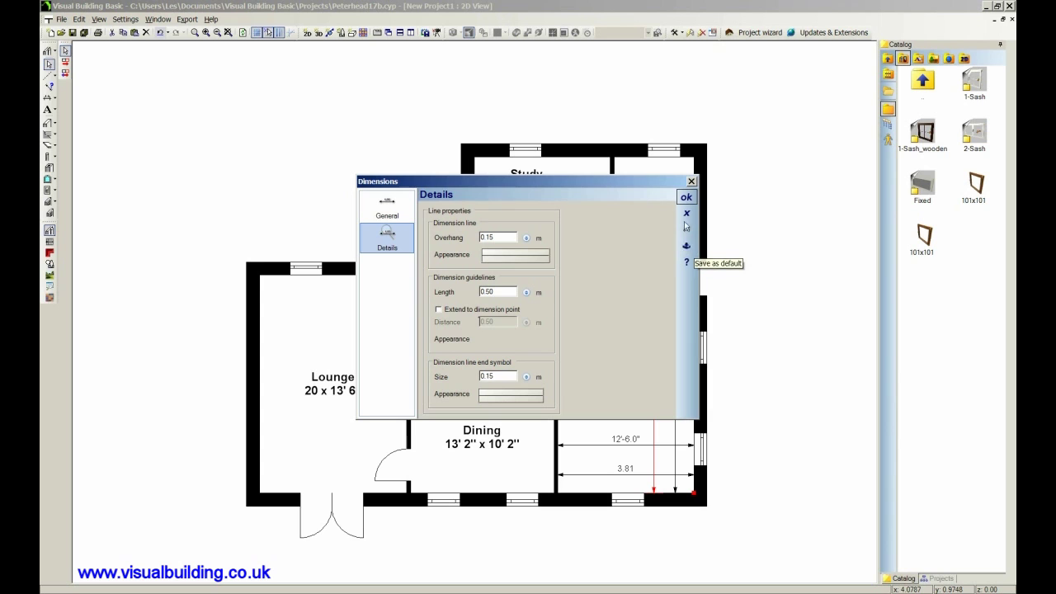
click(685, 197)
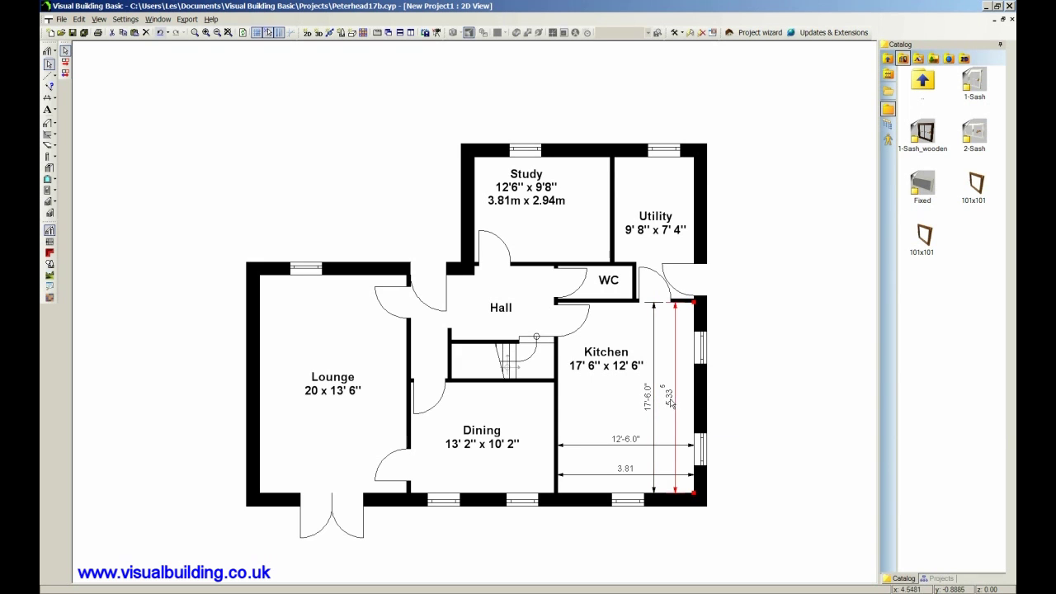
Step: Replace the kitchen's automatic 5.33 dimension text with manual text 5.4
click(670, 402)
double_click(670, 402)
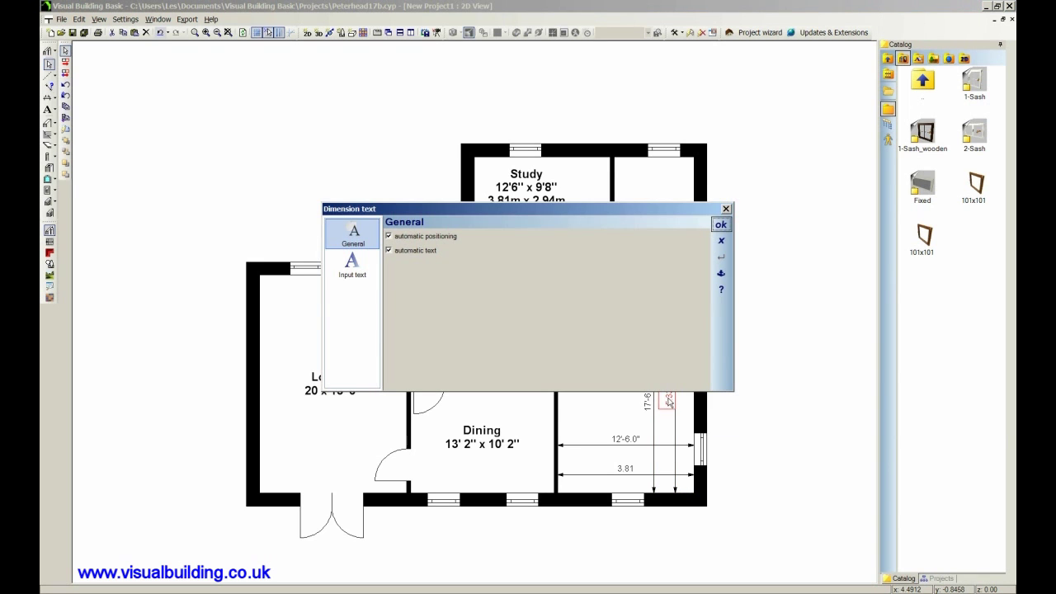
click(372, 270)
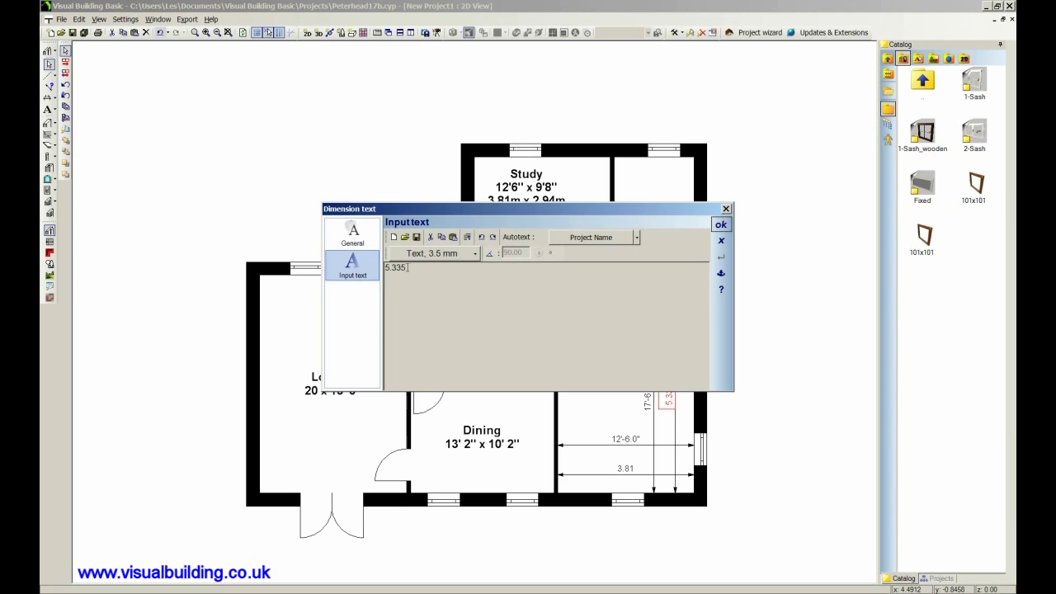
click(353, 234)
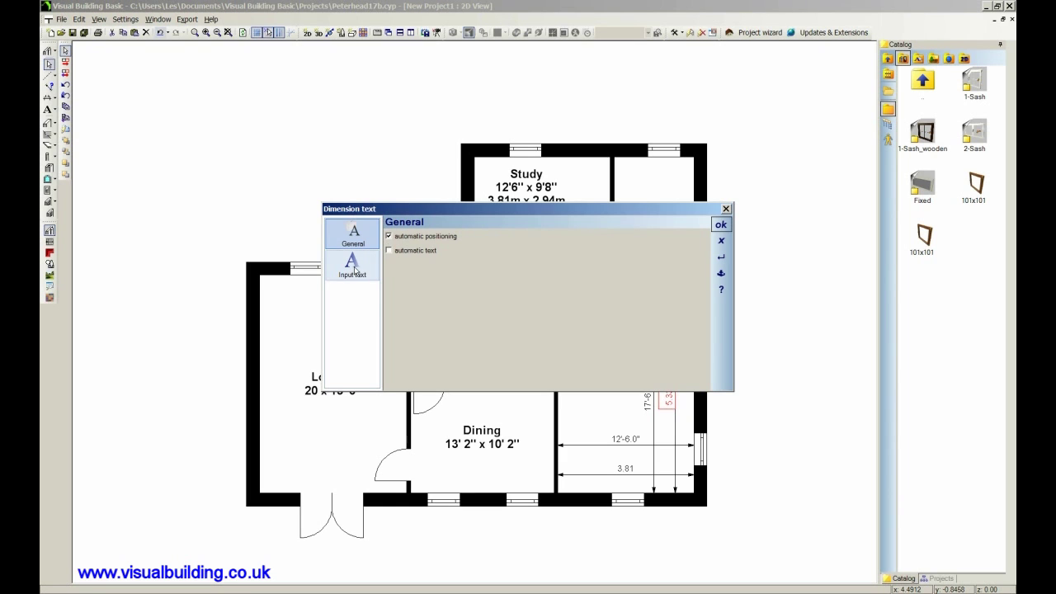
click(354, 264)
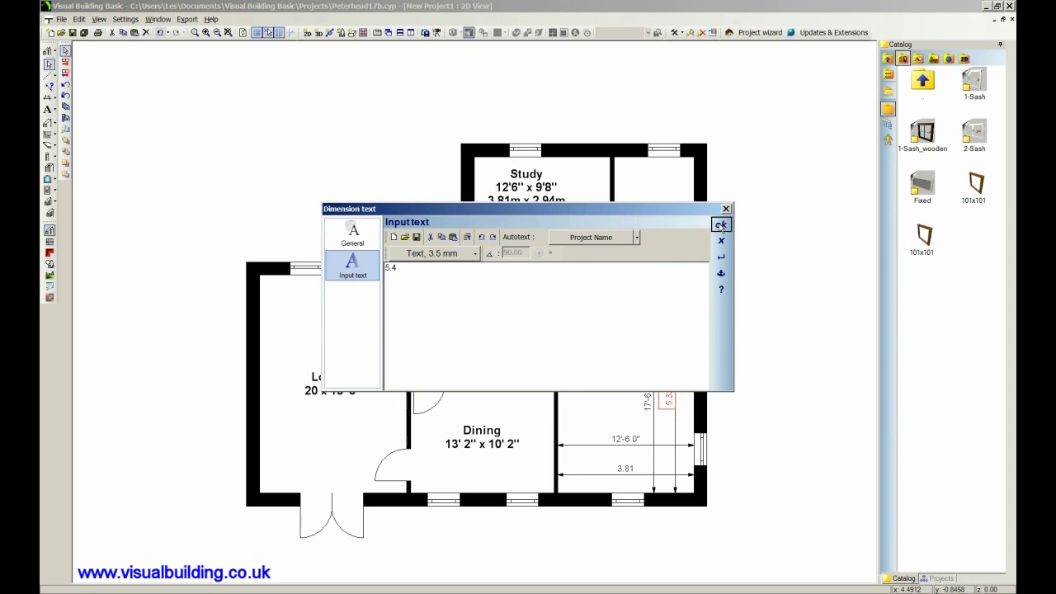
click(721, 224)
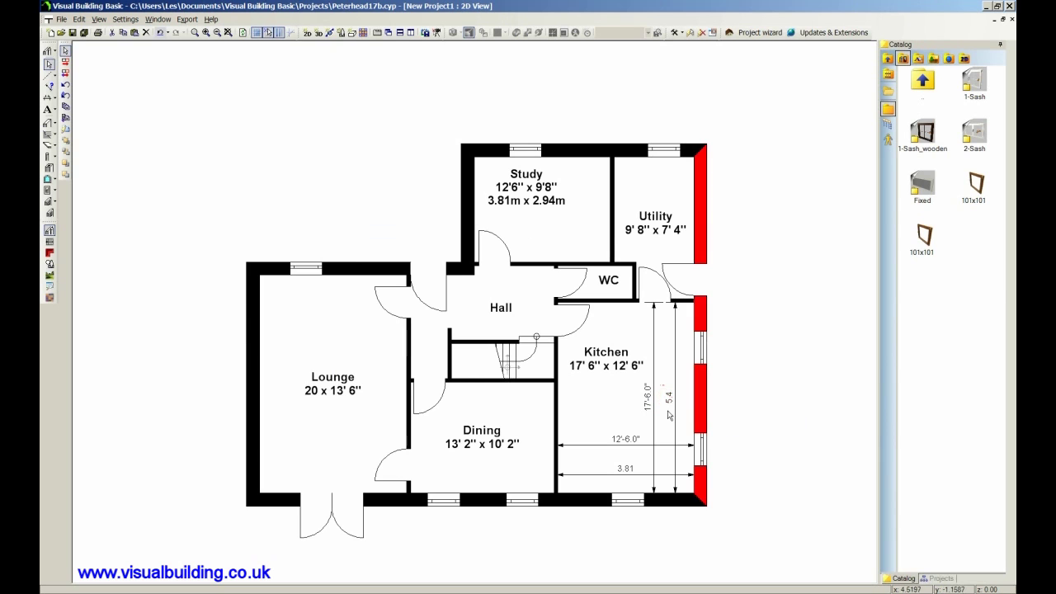
click(669, 410)
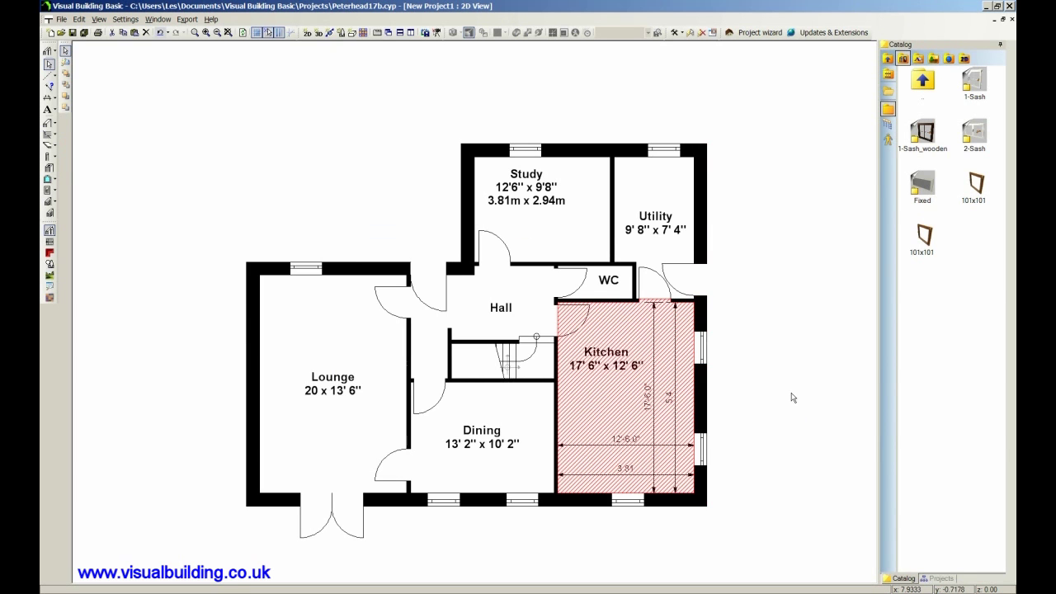
Step: Drag the Lounge label up to the top-left of the room
click(791, 399)
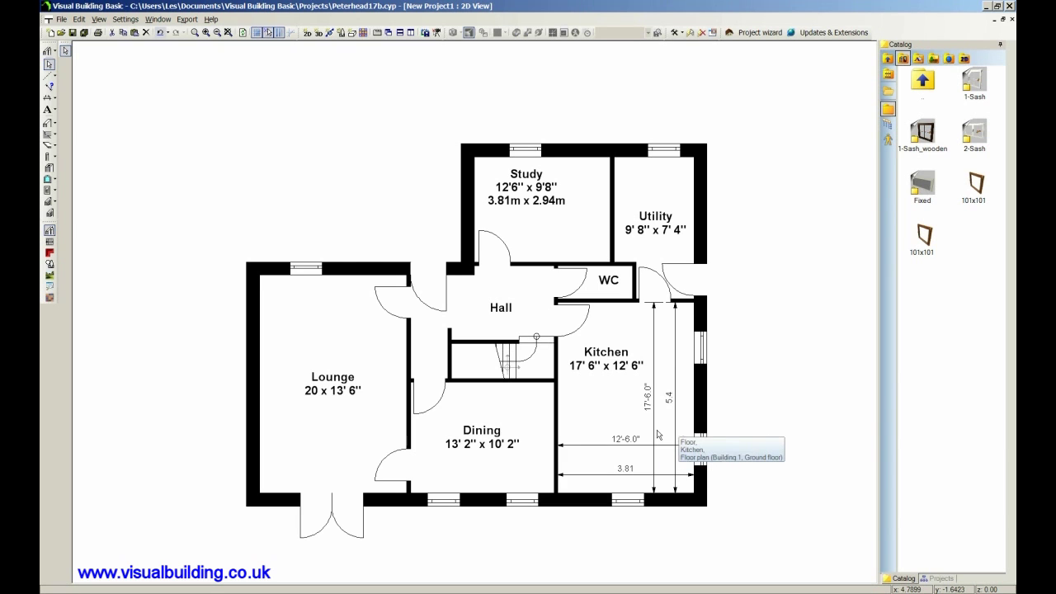
click(322, 377)
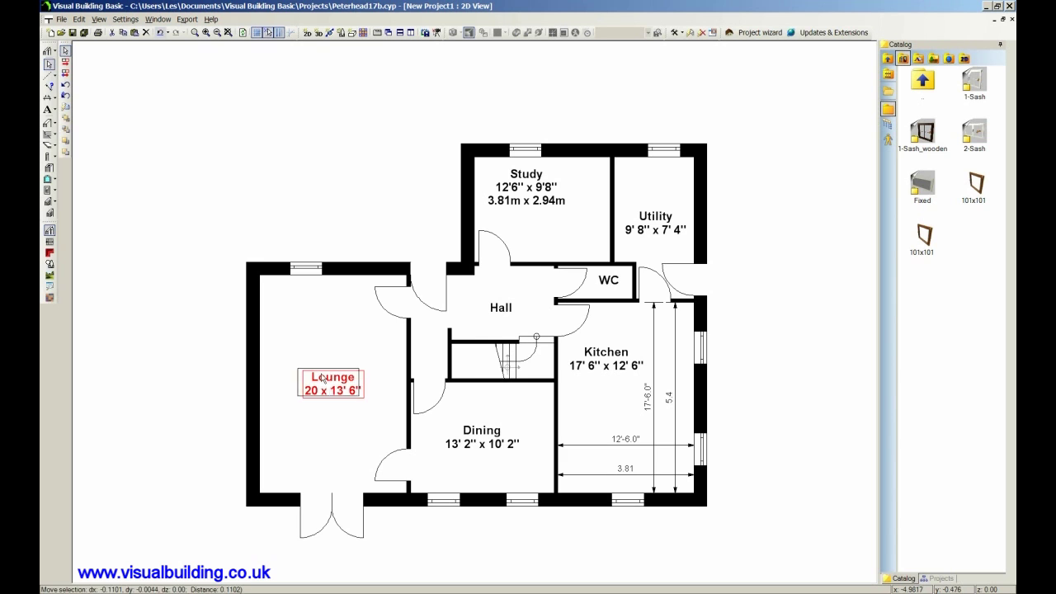
drag(322, 377, 293, 300)
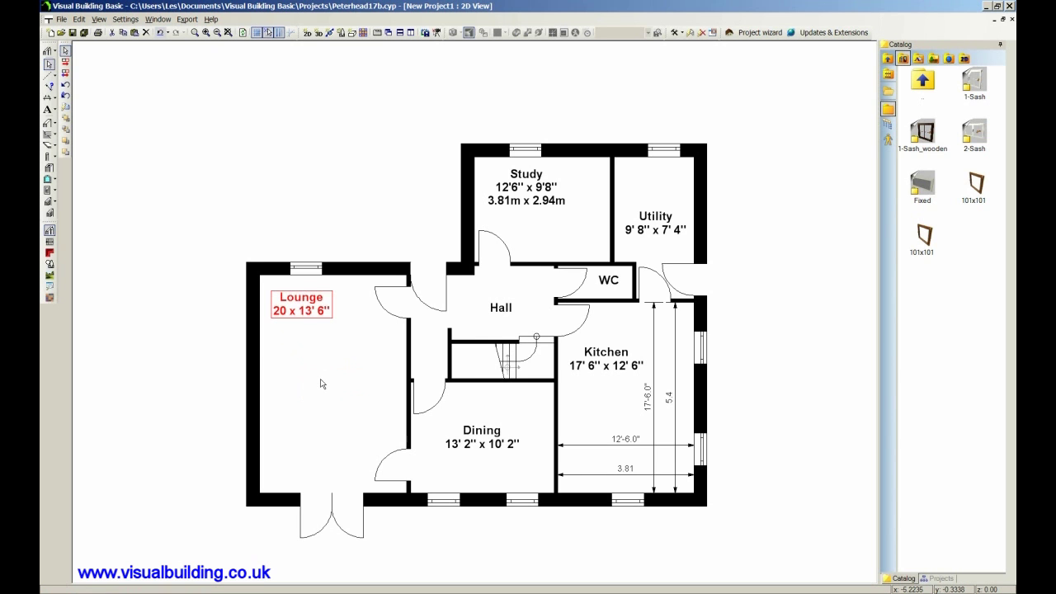
click(322, 384)
Step: Include the floor area with prefix 'Area =' in the Lounge label, showing 25.26 m²
double_click(321, 384)
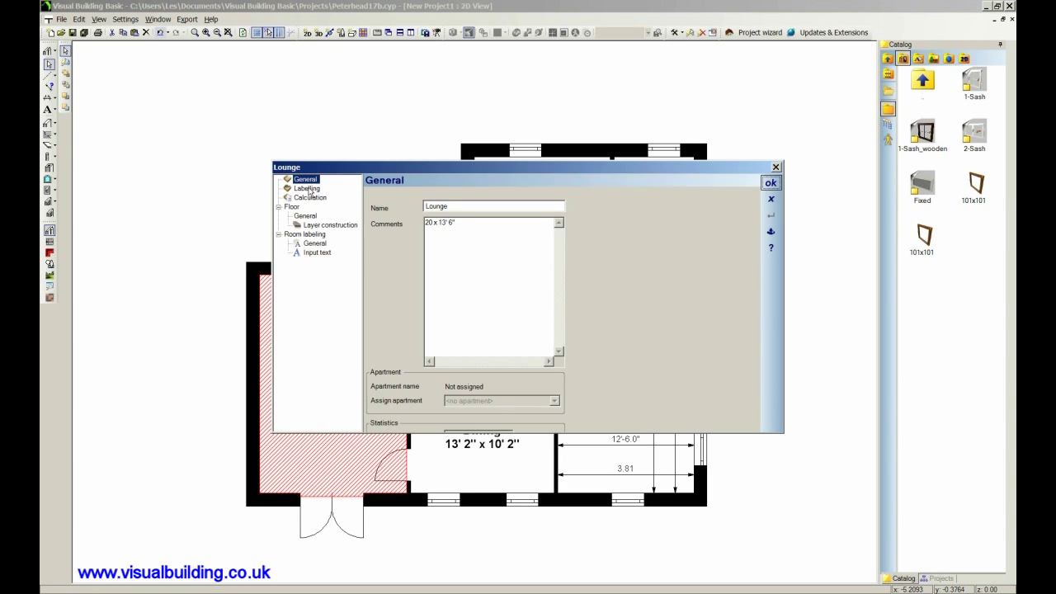
click(308, 189)
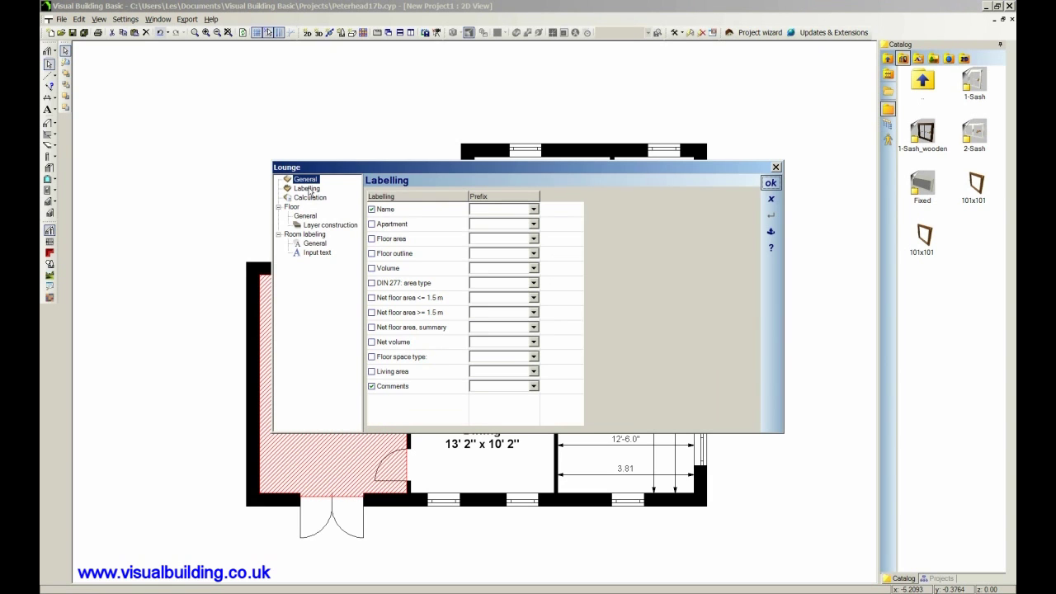
click(373, 240)
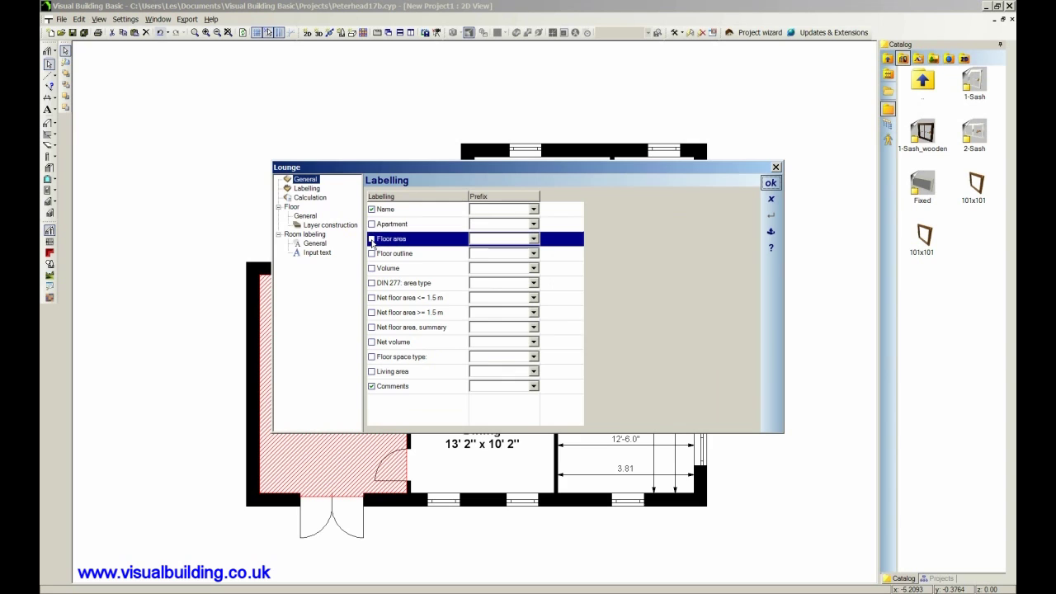
click(372, 239)
click(534, 240)
click(771, 183)
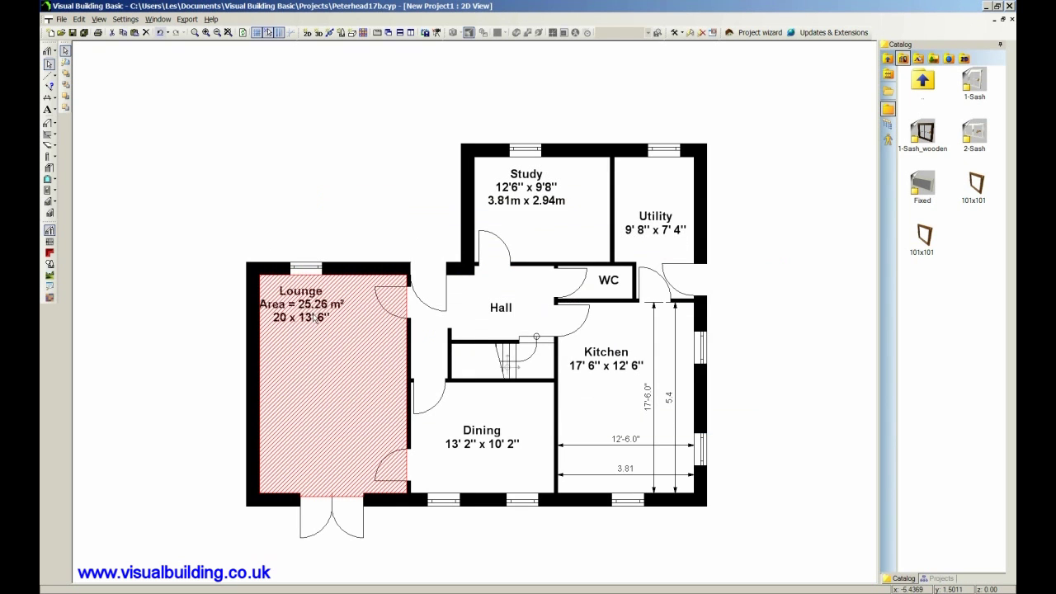
Step: Move the three-line Lounge label back up near the Lounge room's top wall
click(314, 316)
drag(315, 328, 324, 368)
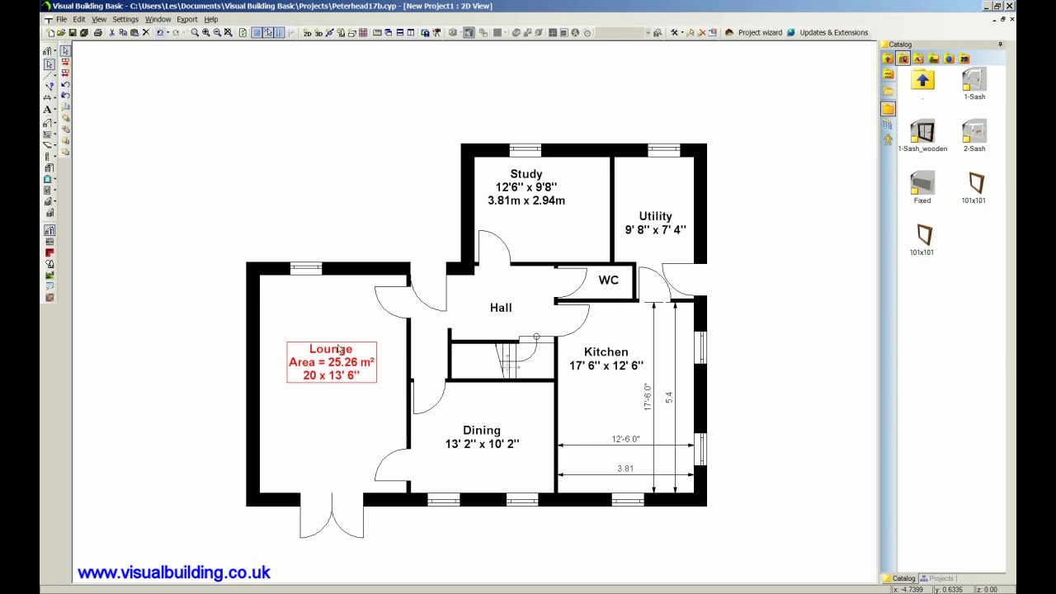
drag(340, 366, 324, 316)
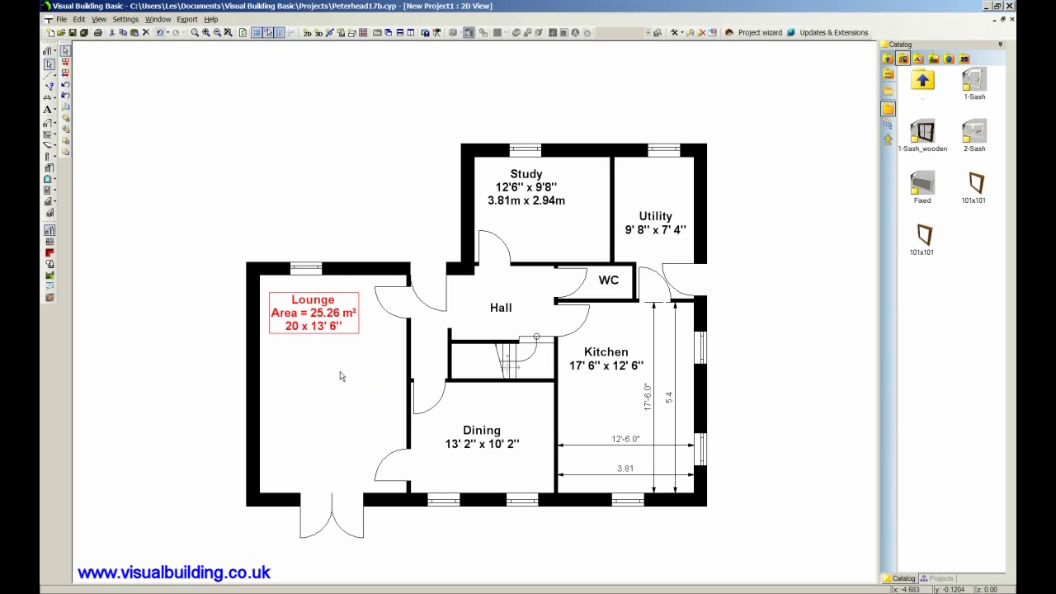
Step: Turn off Room labeling in View > Visibility and undo the kitchen dimensions
right_click(396, 99)
mouse_move(467, 102)
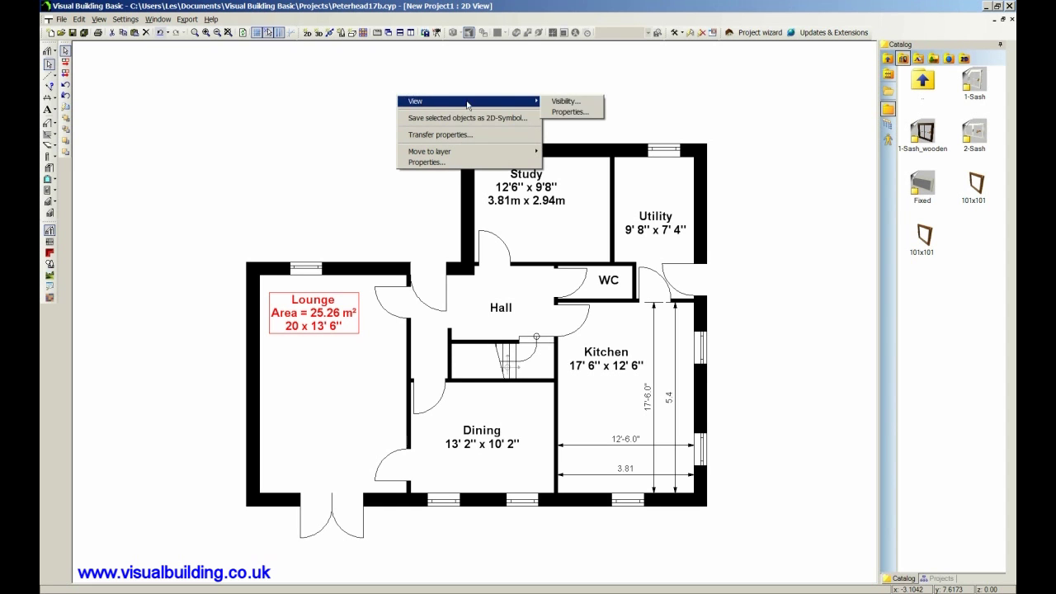
click(567, 102)
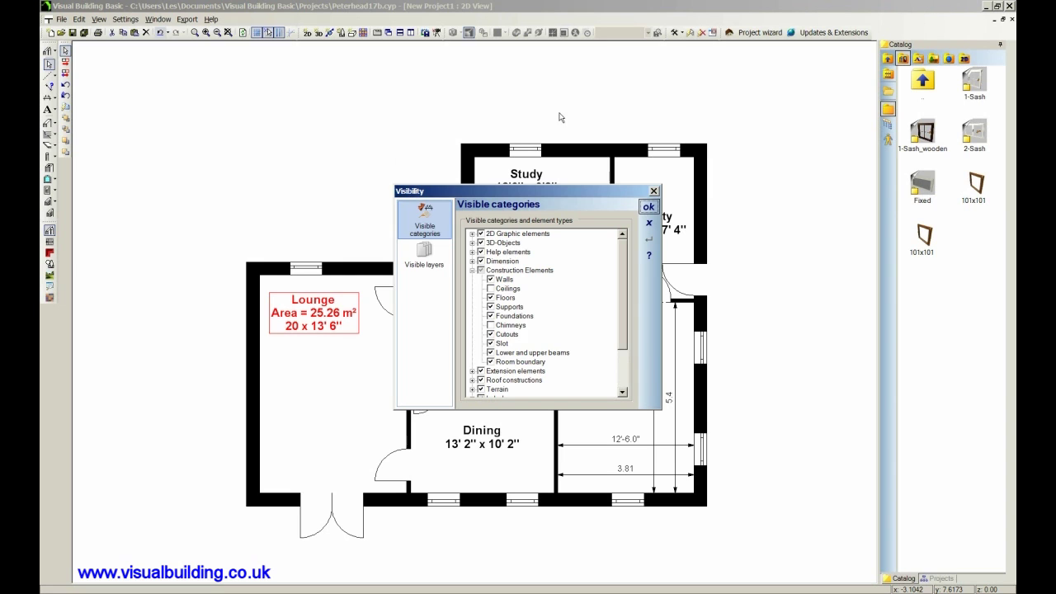
scroll(623, 372, down, 2)
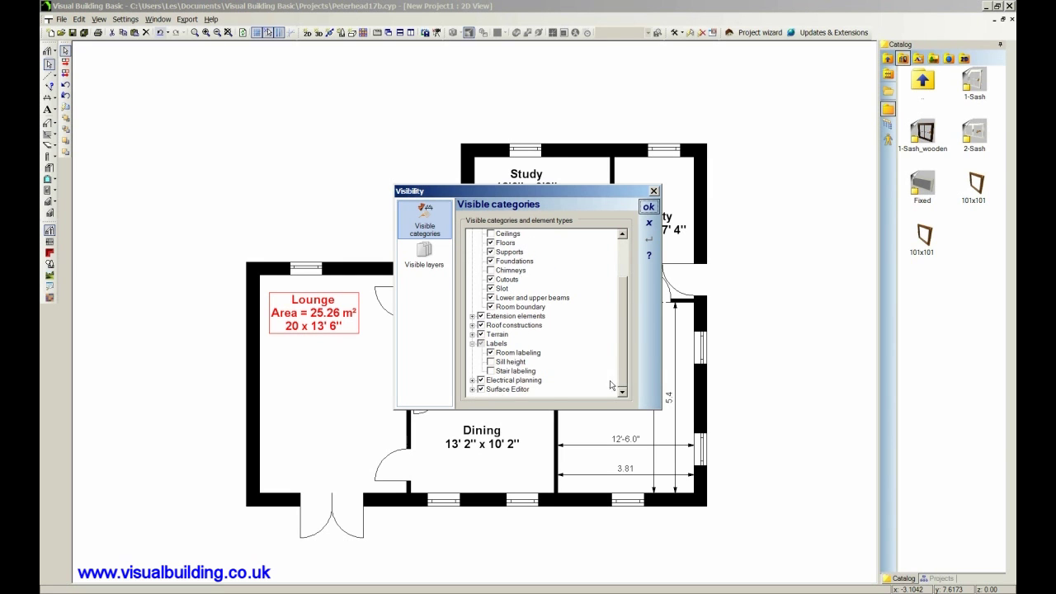
click(491, 353)
click(648, 207)
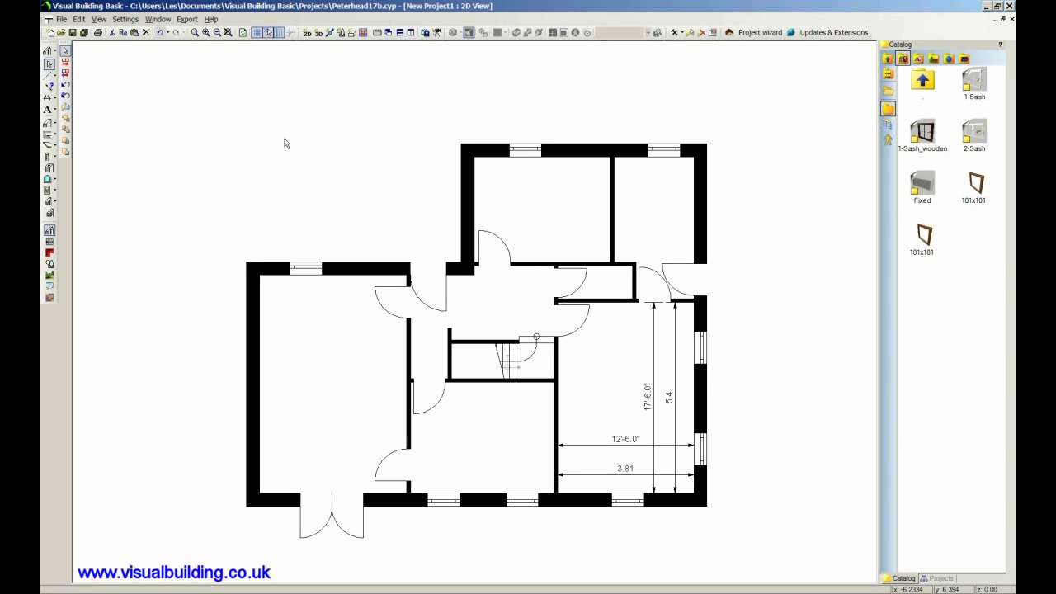
key(ctrl+z)
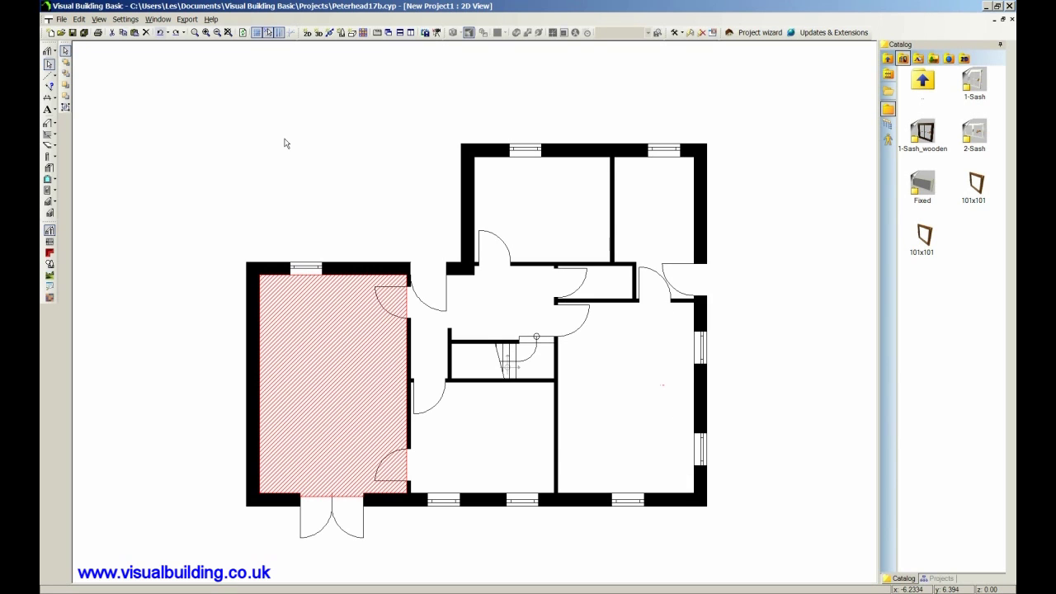
click(323, 144)
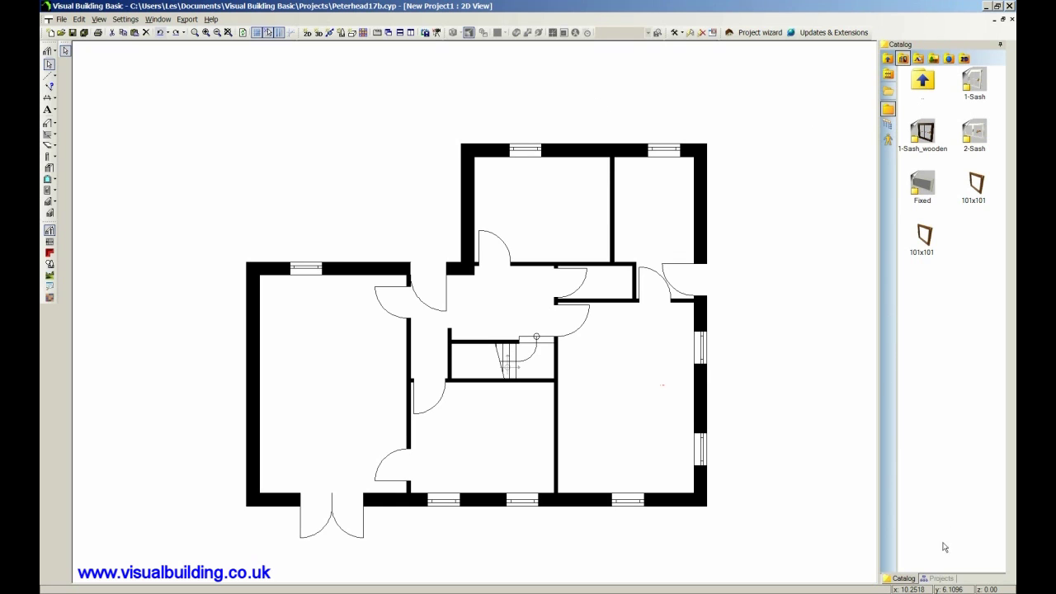
Step: Add '1. Upper floor' above Building 1 with the default 2.80 m rough height
click(940, 579)
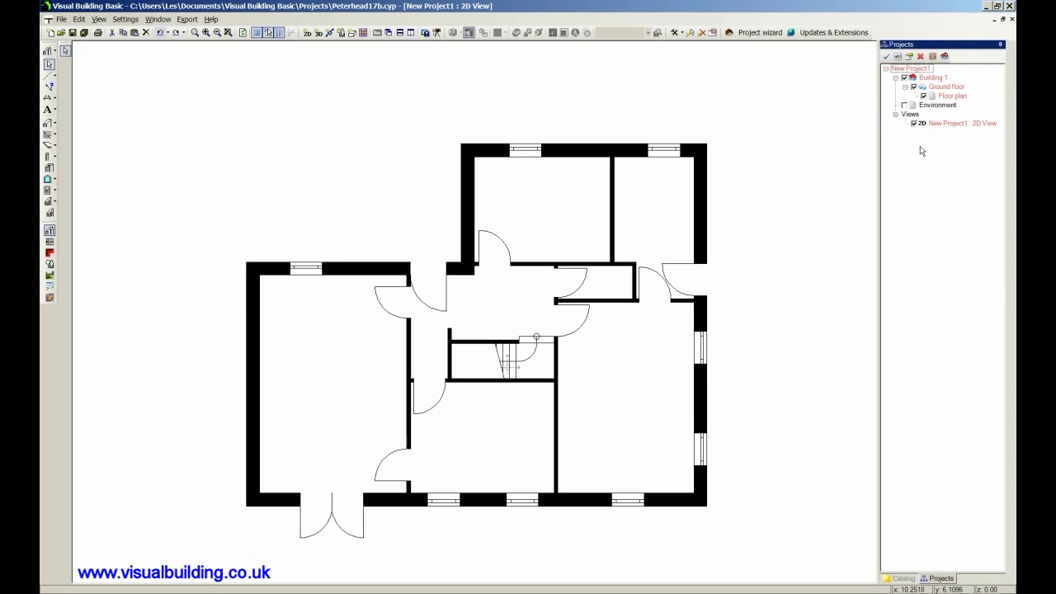
click(936, 79)
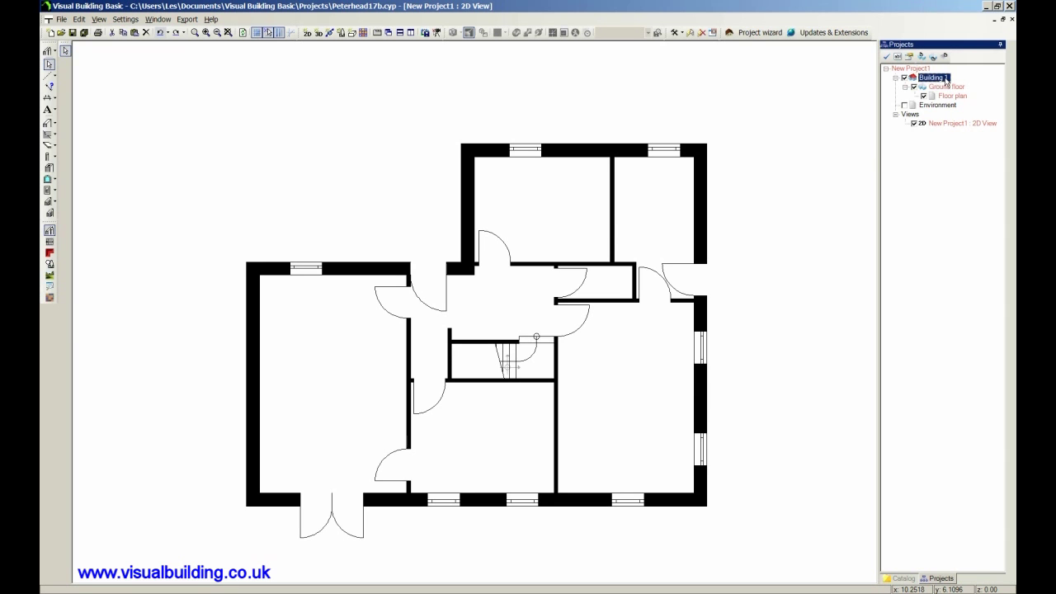
right_click(946, 82)
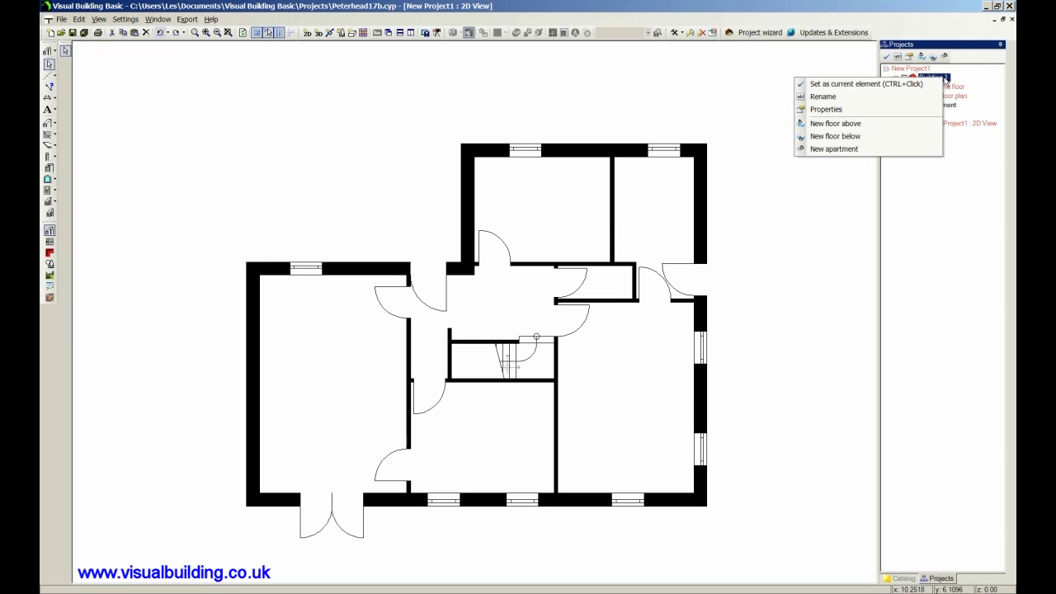
click(859, 125)
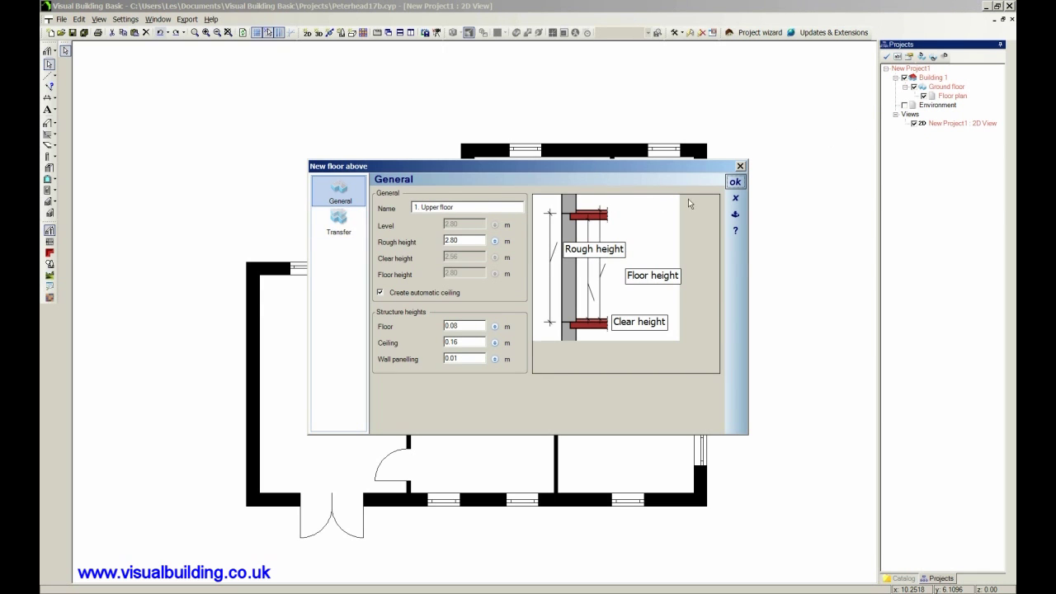
click(737, 183)
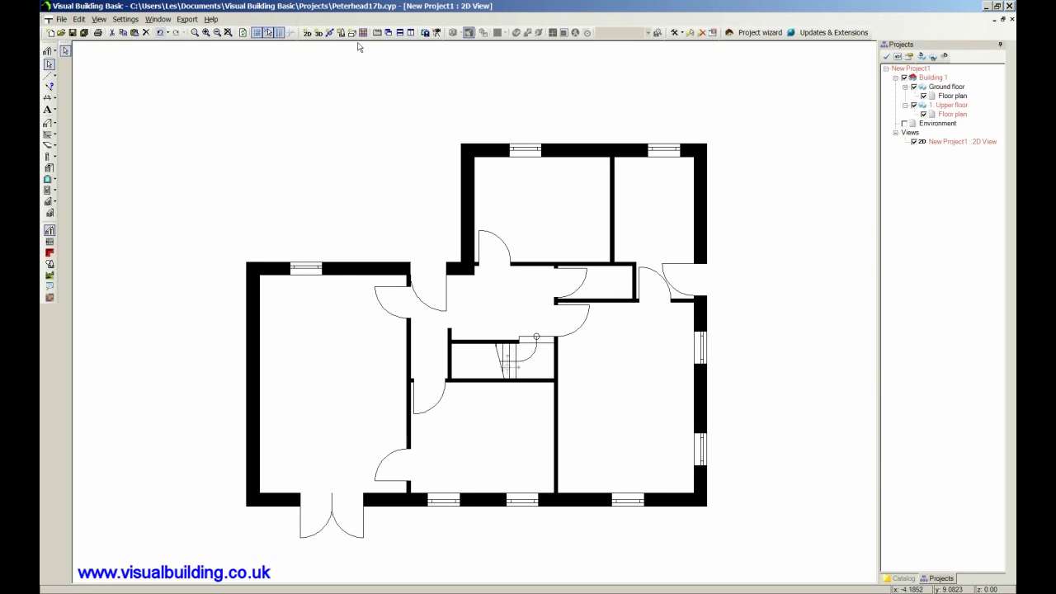
Step: Open a 3D view showing the whole building and tile it vertically beside the 2D plan
click(319, 33)
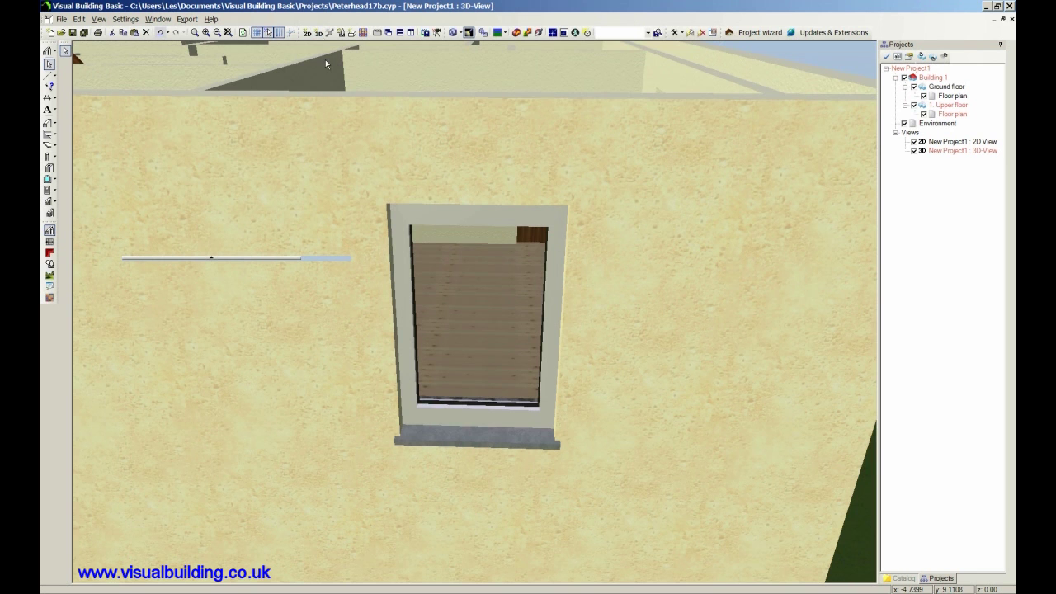
click(228, 33)
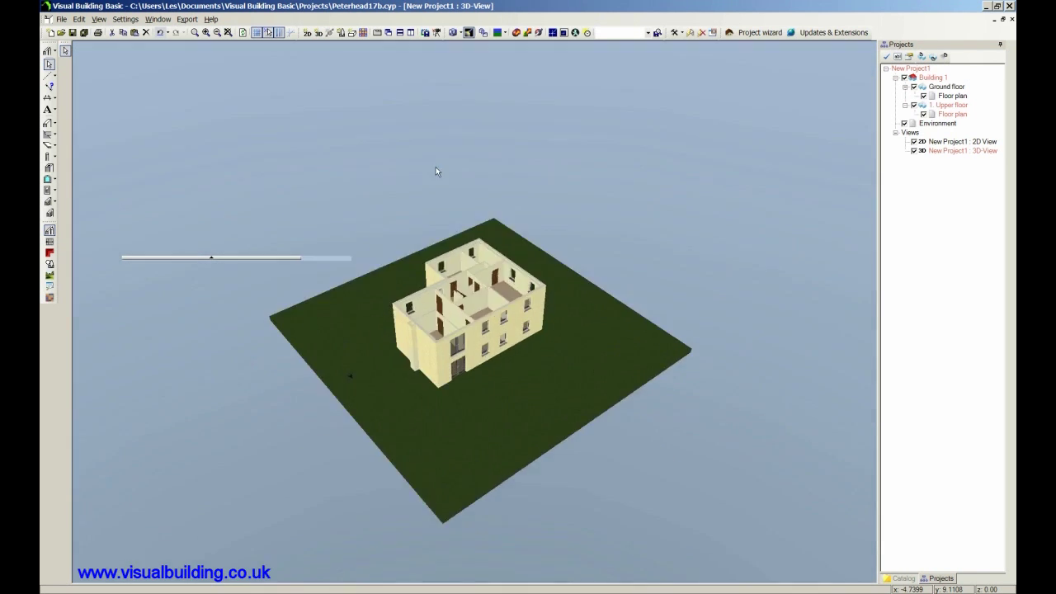
drag(435, 168, 414, 163)
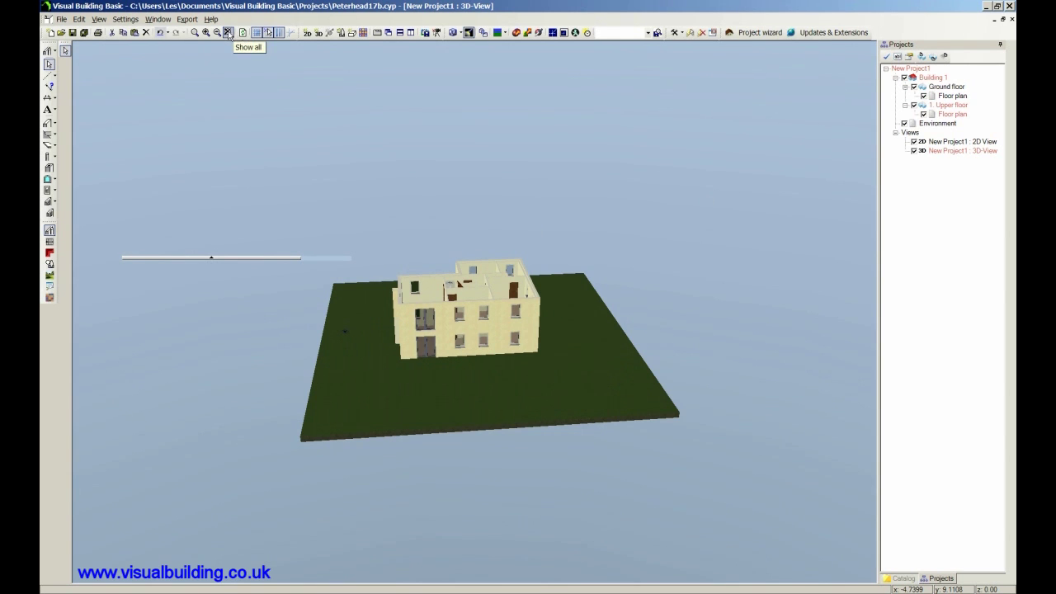
click(407, 33)
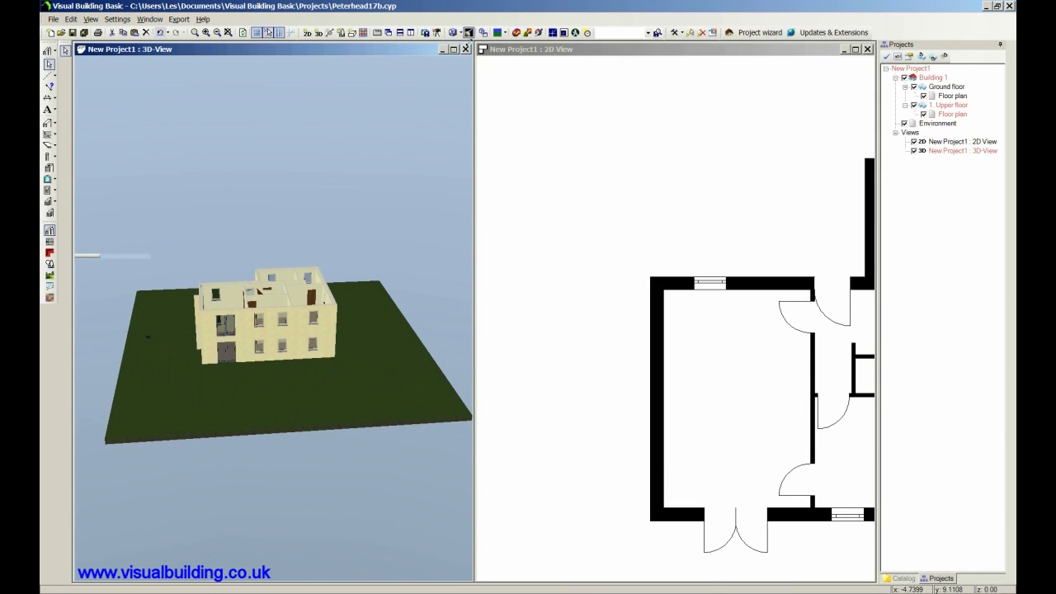
Step: Move the 3D view window to the top left and zoom in on the house's front facade
click(467, 33)
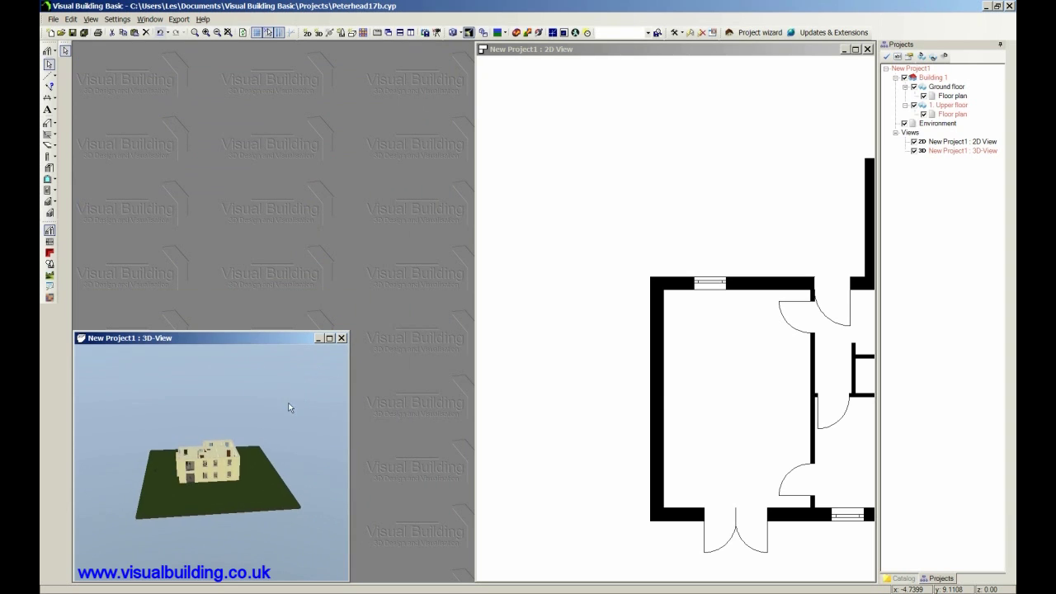
drag(256, 337, 259, 53)
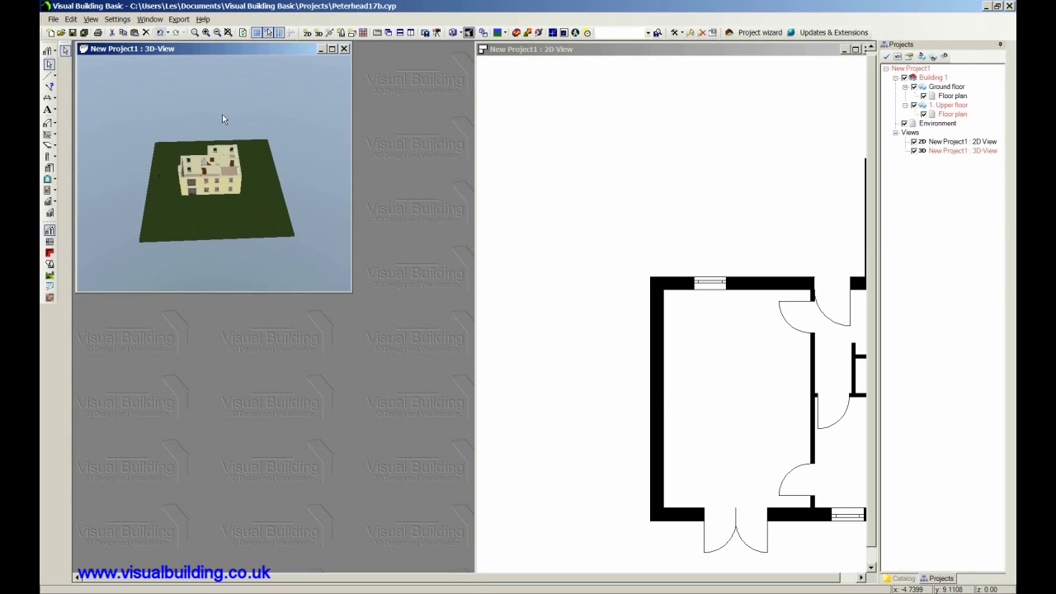
key(Up)
scroll(227, 149, up, 8)
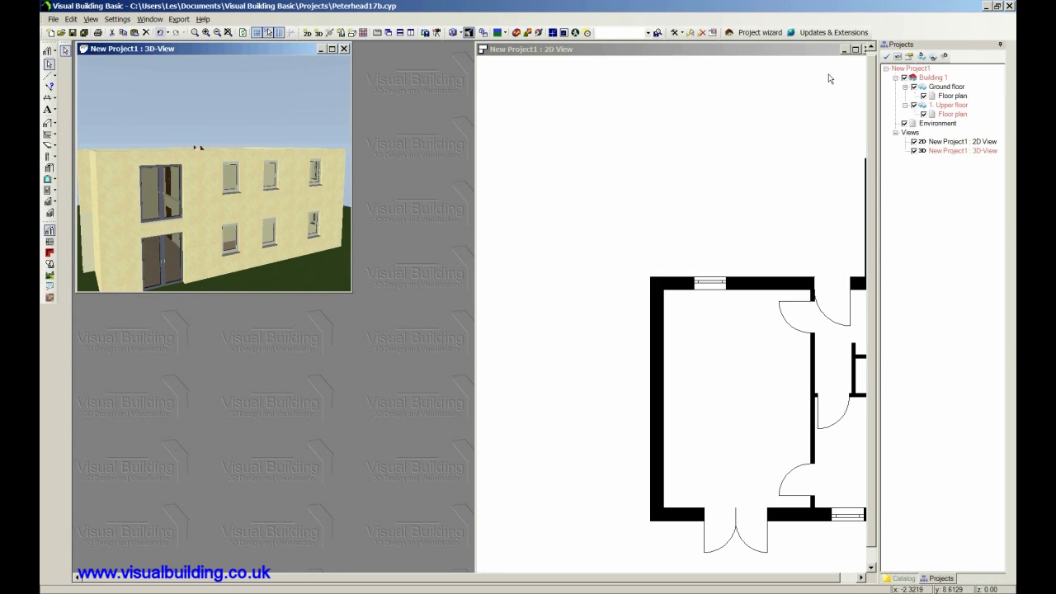
click(564, 51)
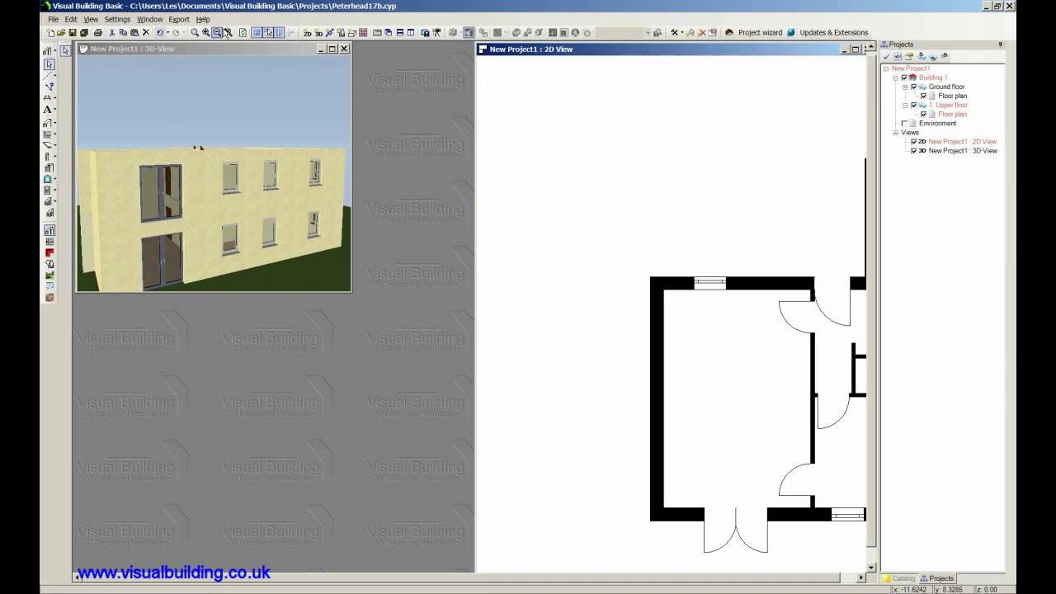
Step: Fit the whole plan in the 2D view and untick Ground floor so only the upper floor shows
click(228, 32)
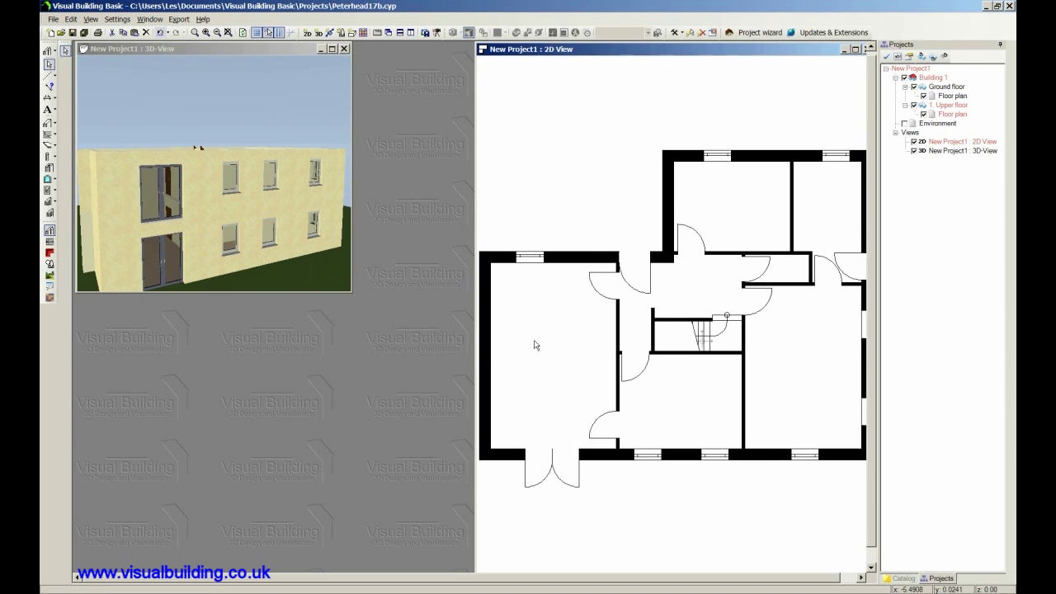
click(537, 486)
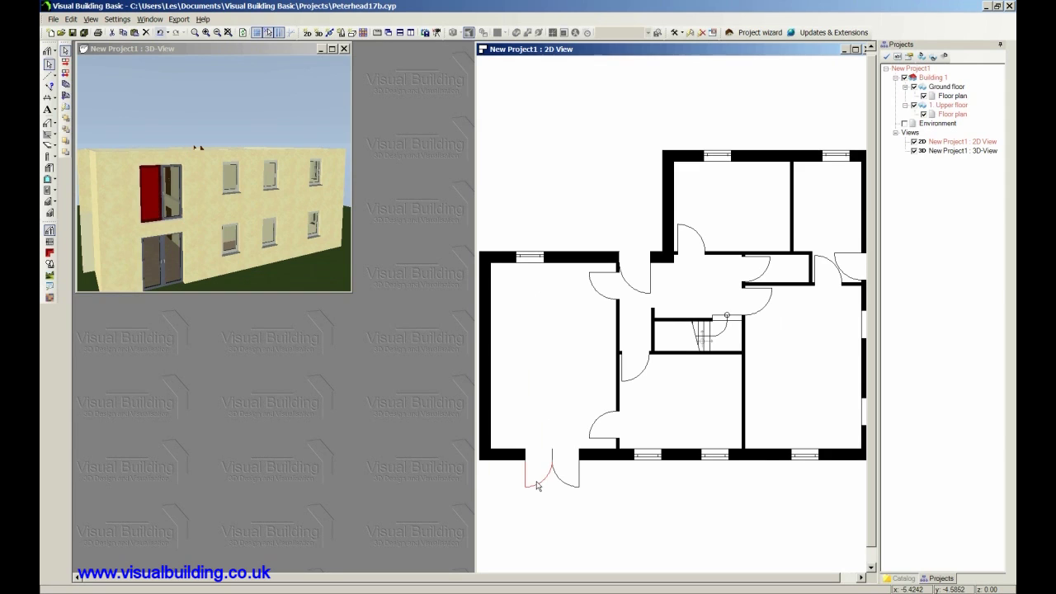
click(559, 479)
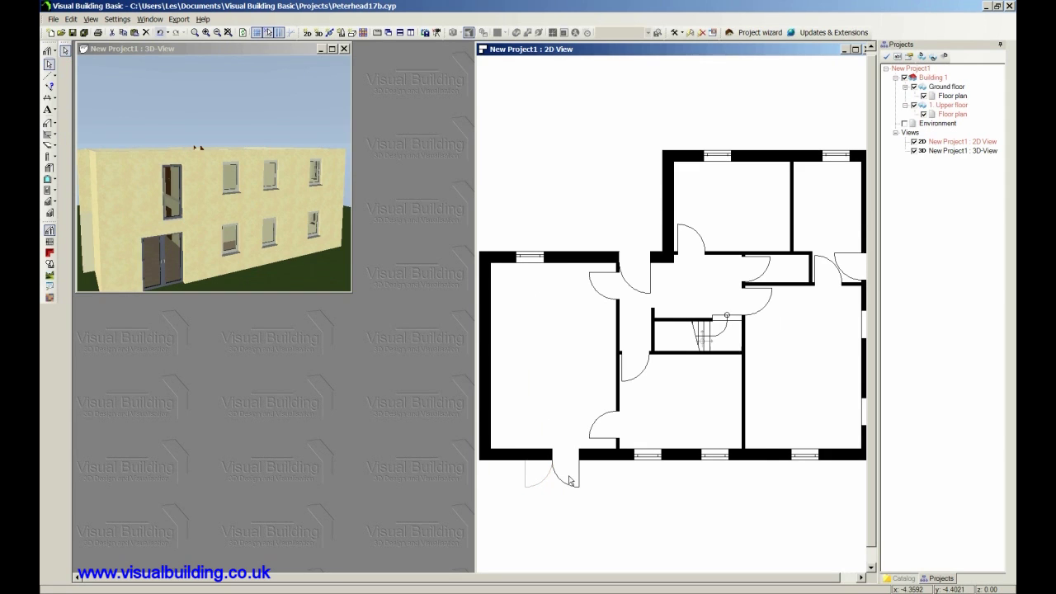
key(Escape)
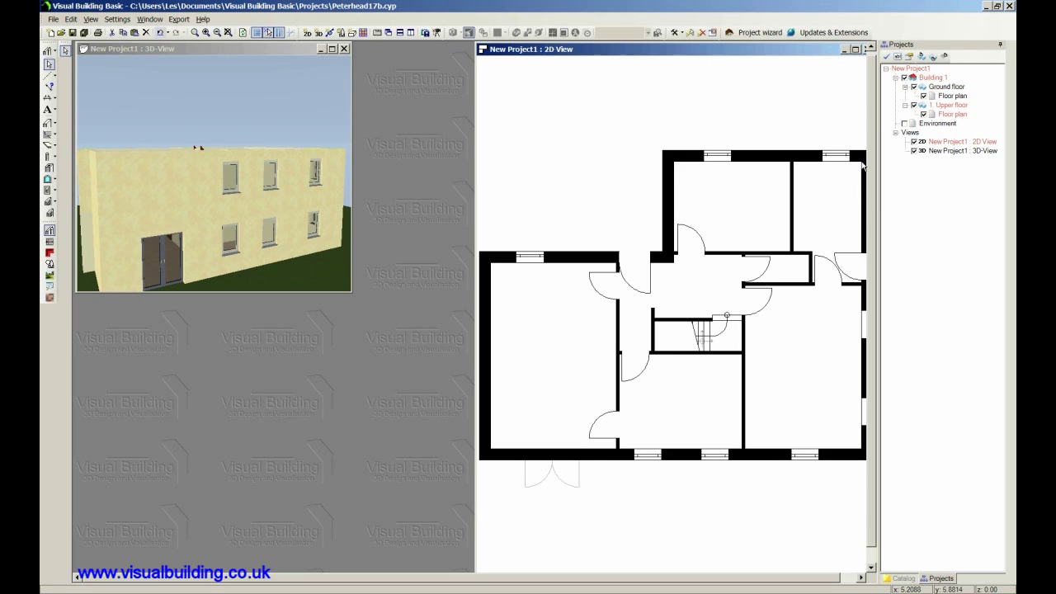
click(913, 87)
drag(163, 194, 248, 194)
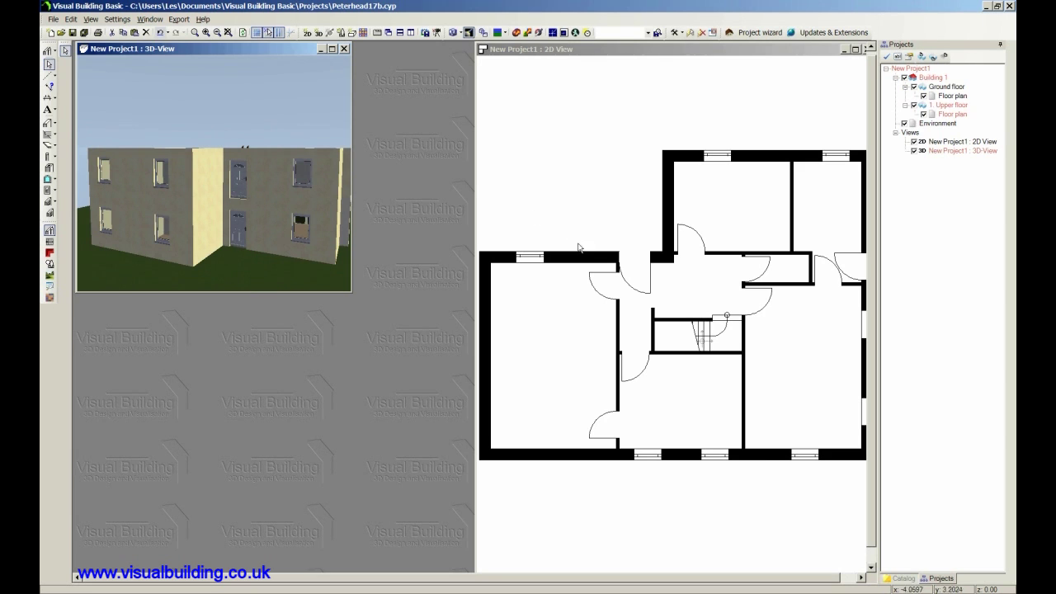
Step: Delete the upper floor's interior walls around the hall and stairs, including their doors
click(644, 283)
key(Escape)
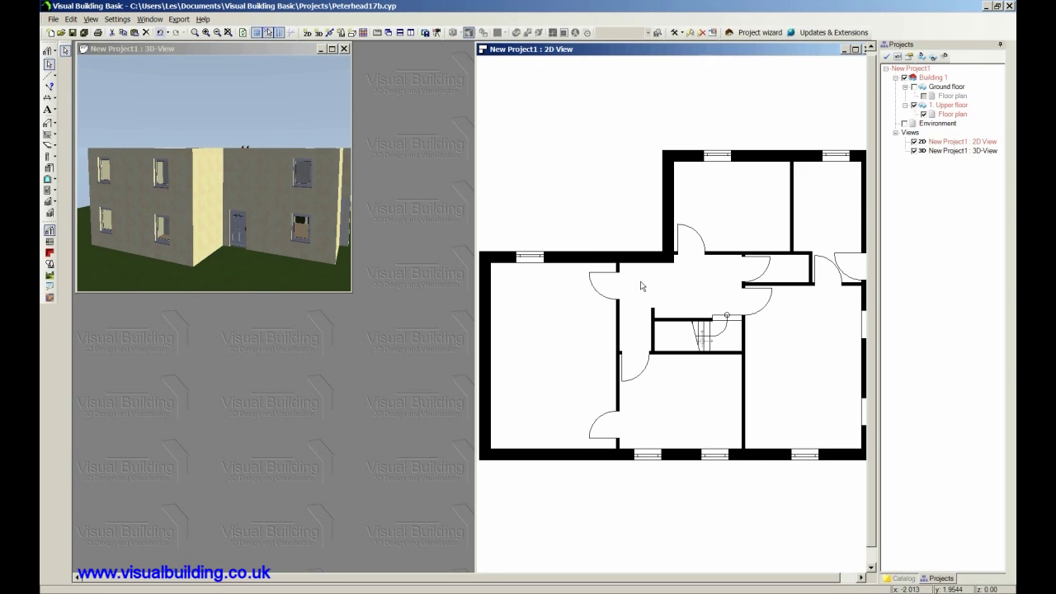
drag(247, 214, 258, 153)
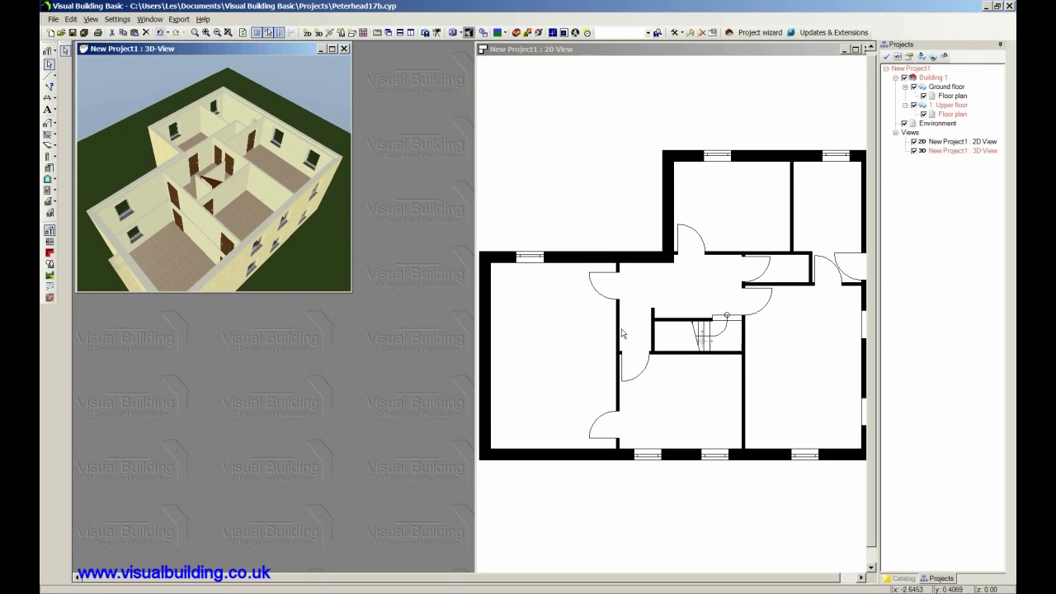
click(728, 258)
click(727, 256)
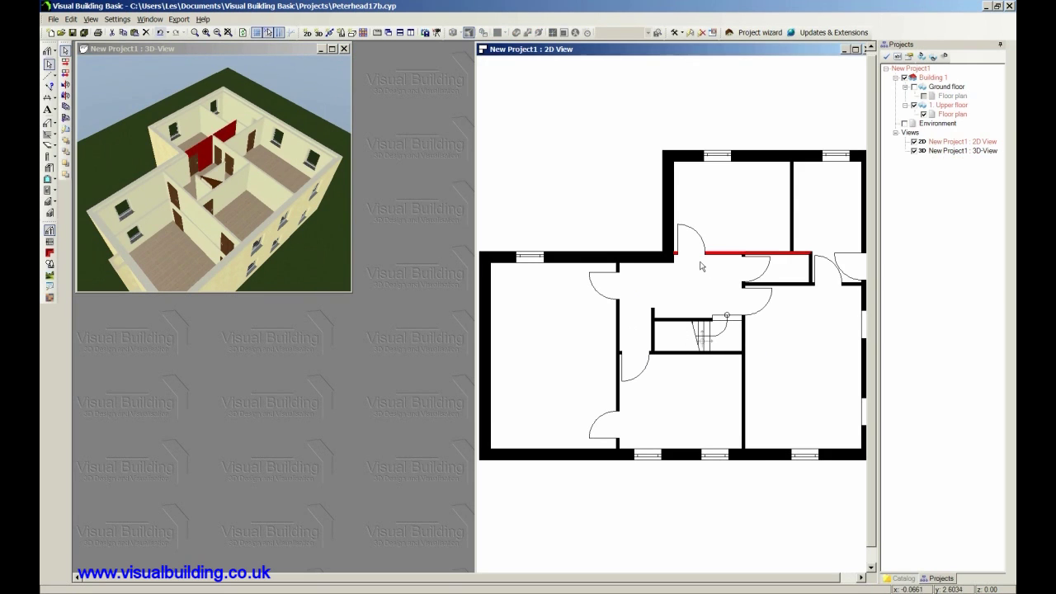
key(Delete)
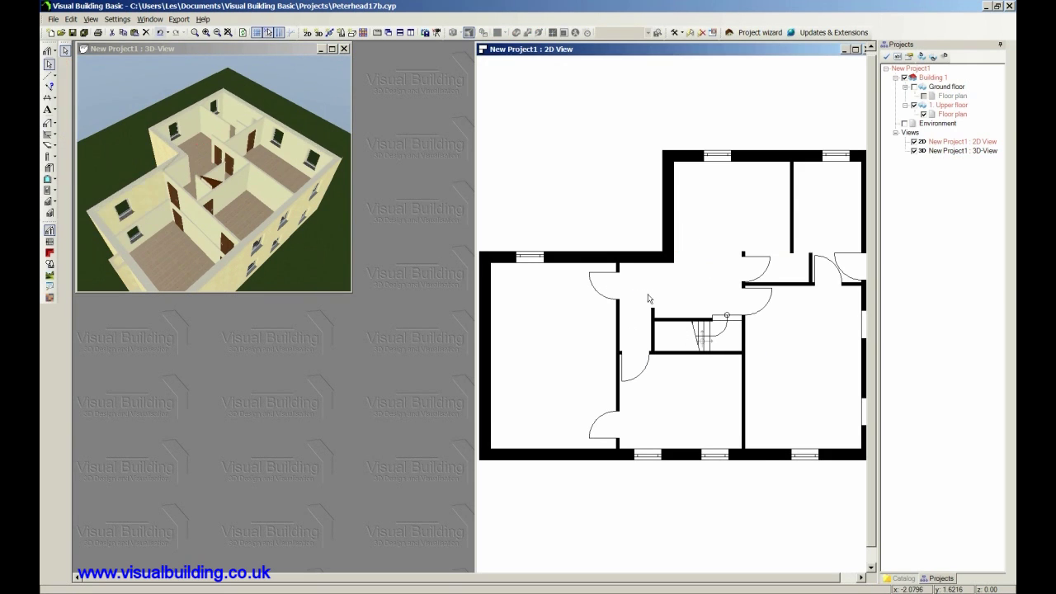
click(619, 343)
key(Delete)
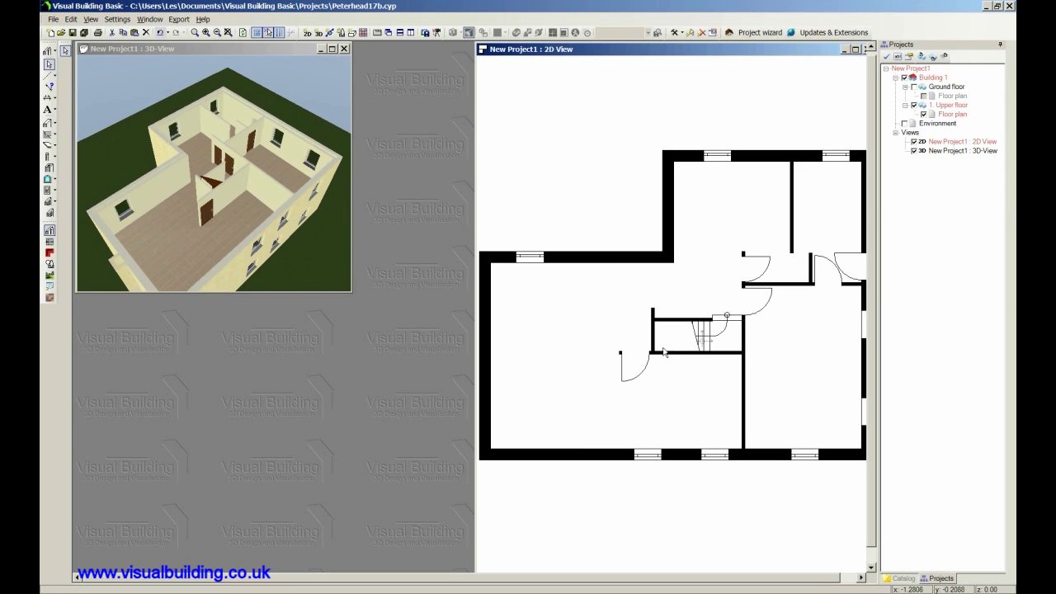
click(669, 354)
key(Delete)
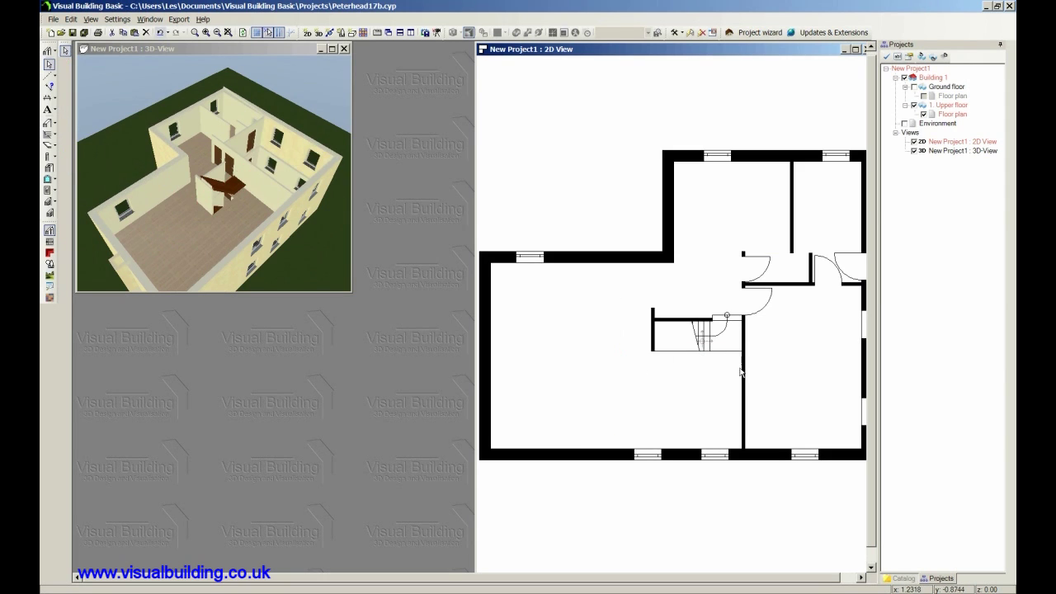
click(745, 374)
key(Delete)
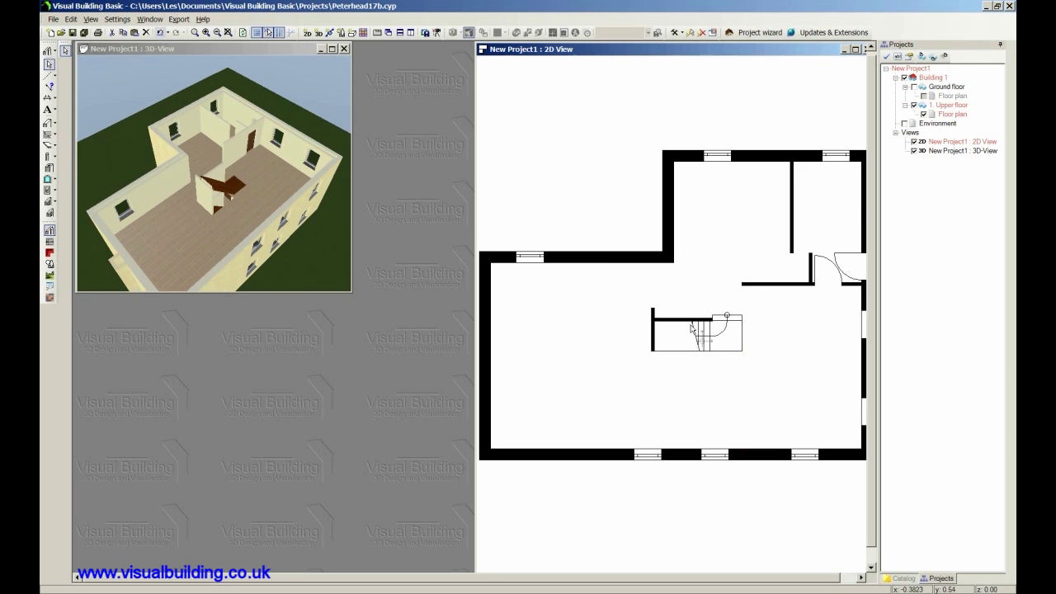
click(691, 326)
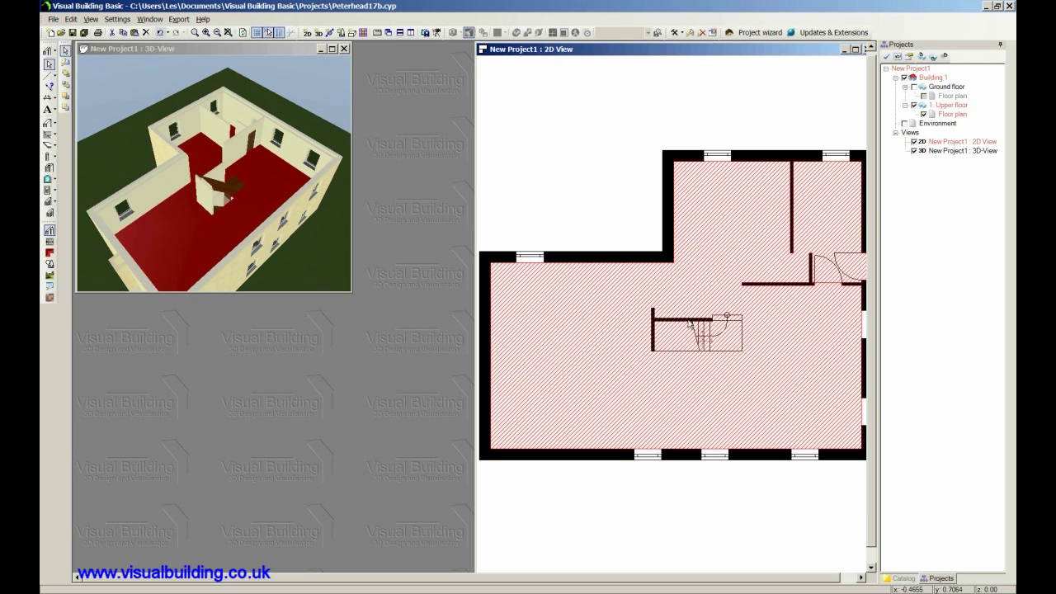
click(689, 320)
key(Delete)
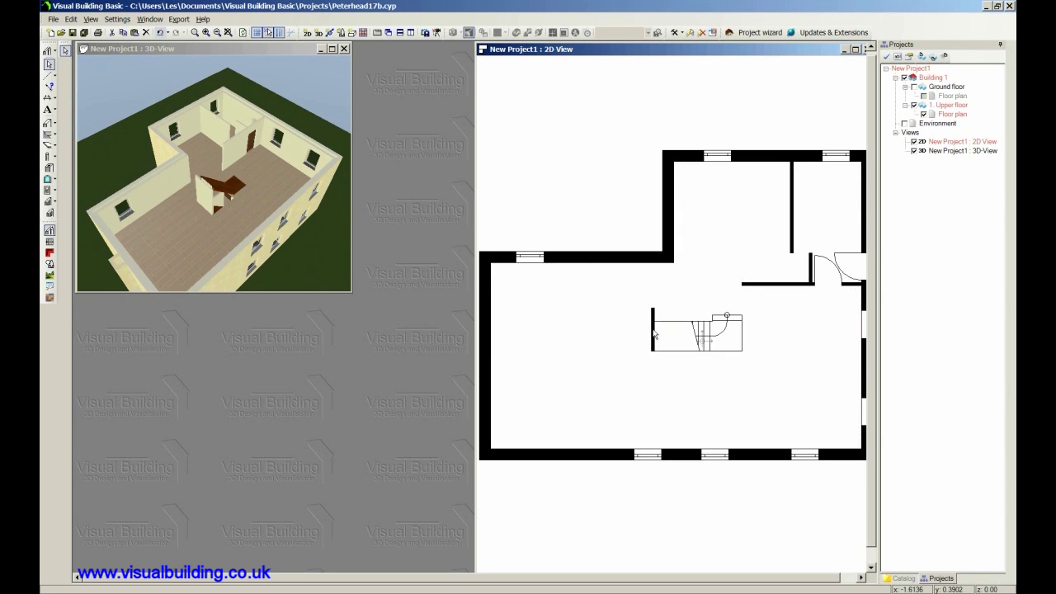
Step: Delete the remaining wall stubs, the right door, the top-right wall and the staircase
click(655, 333)
click(652, 328)
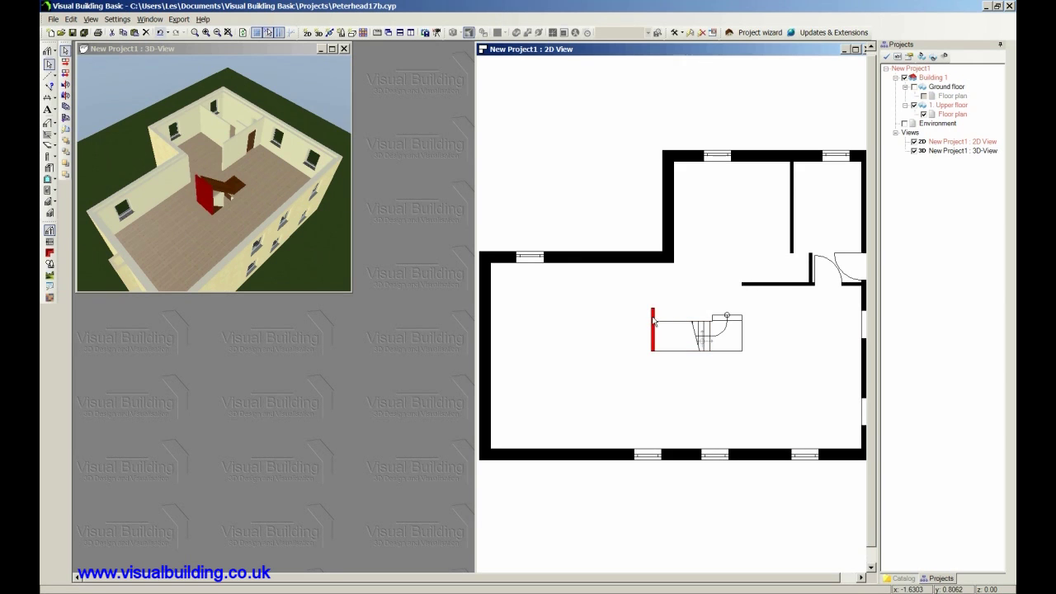
key(Delete)
click(802, 286)
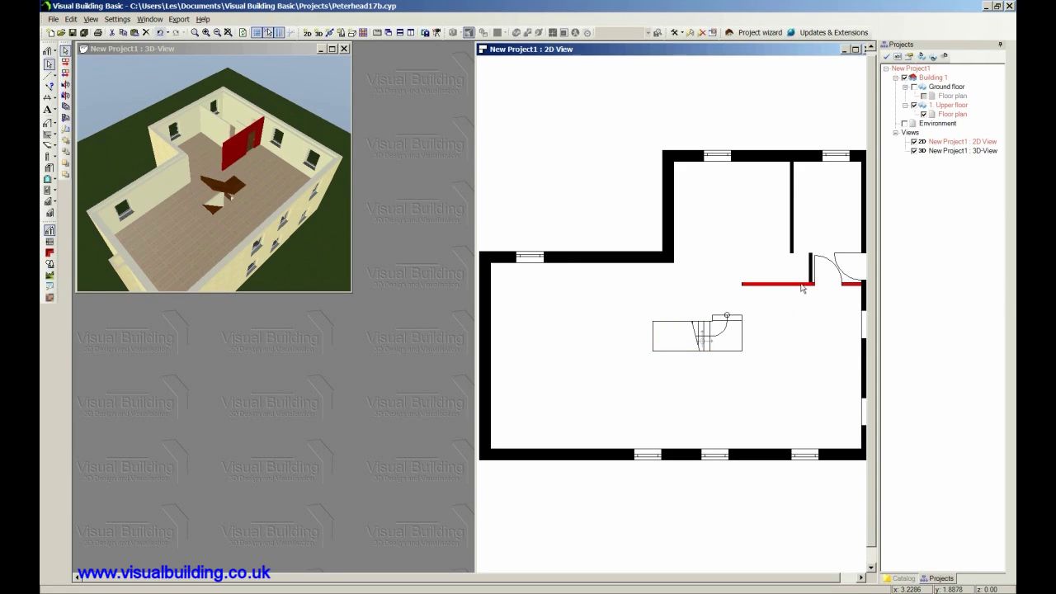
key(Delete)
click(852, 273)
key(Delete)
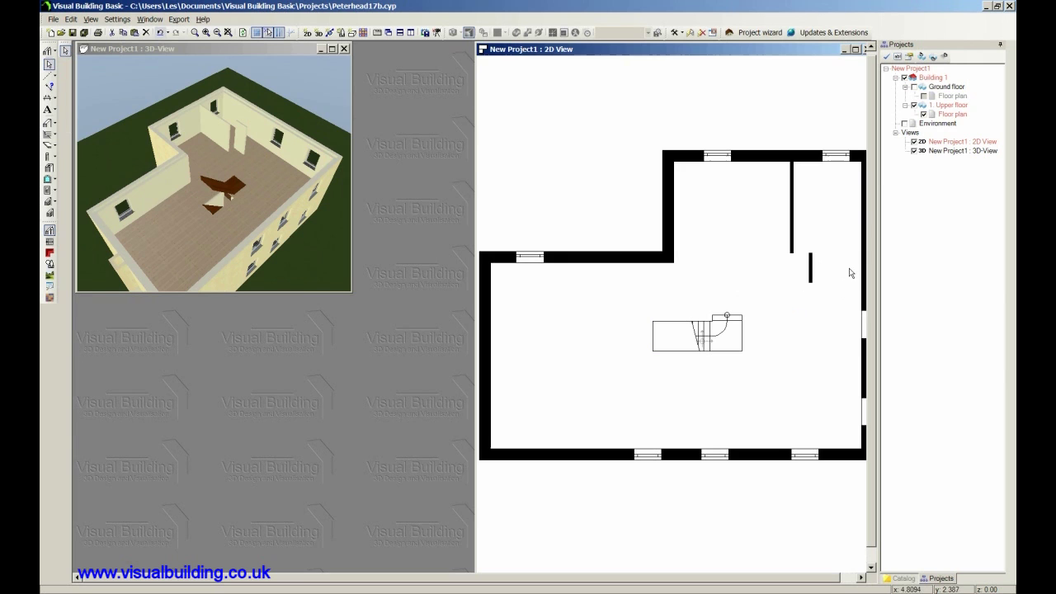
click(793, 241)
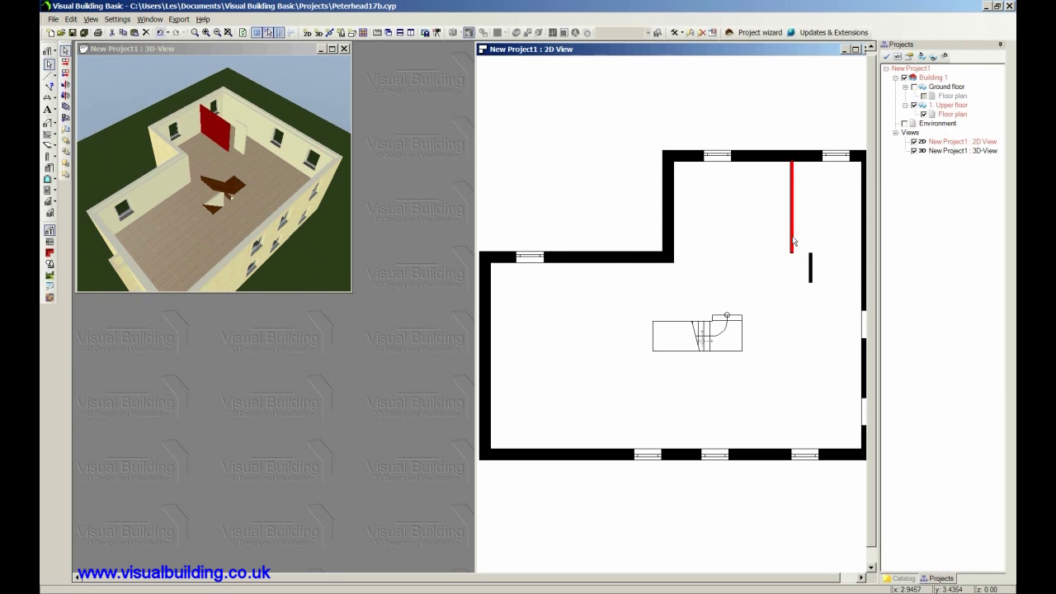
key(Delete)
click(812, 269)
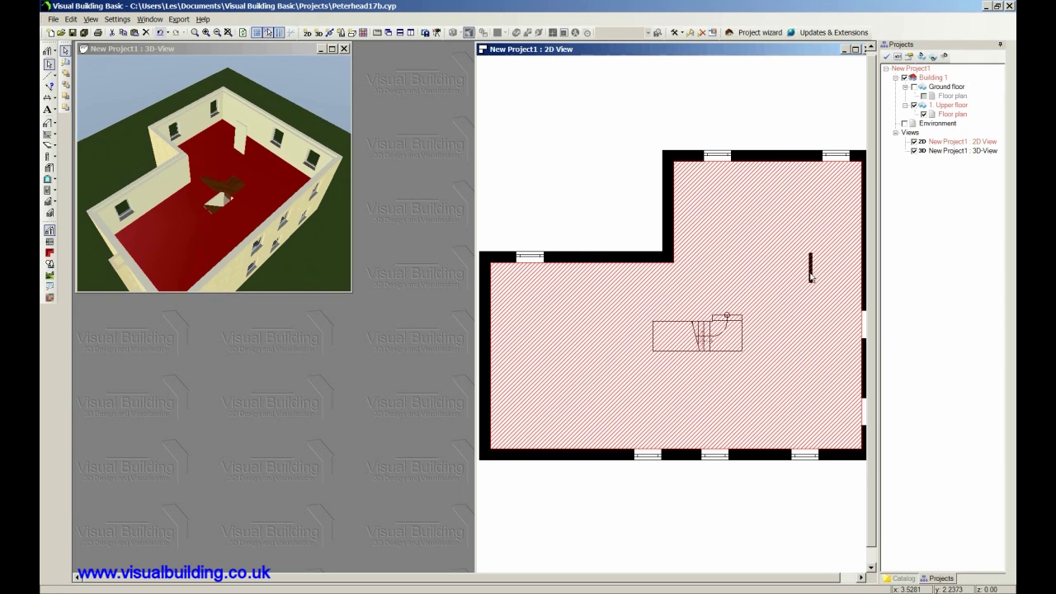
click(810, 272)
key(Delete)
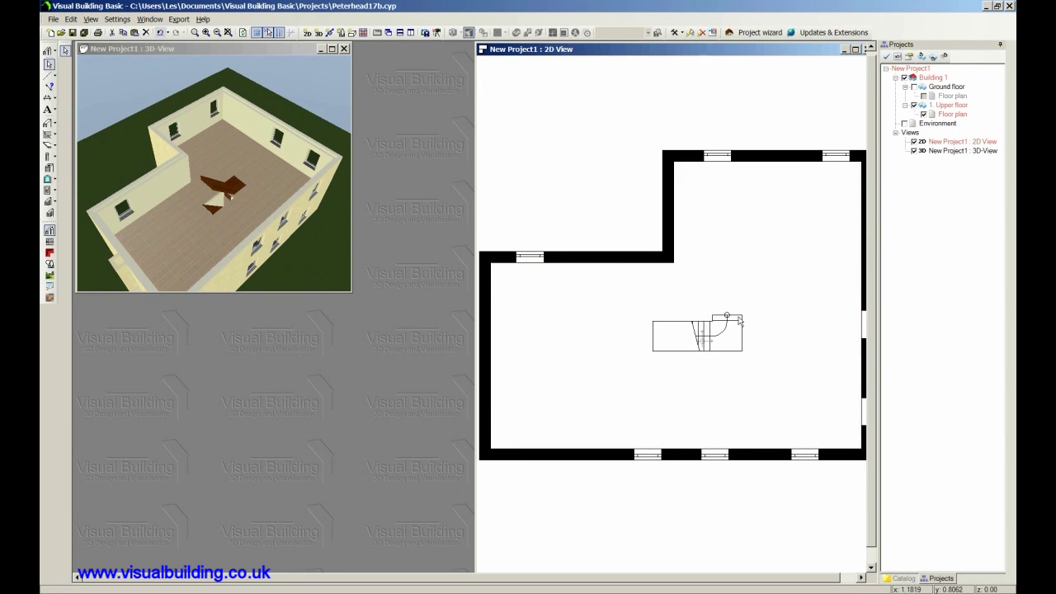
click(703, 339)
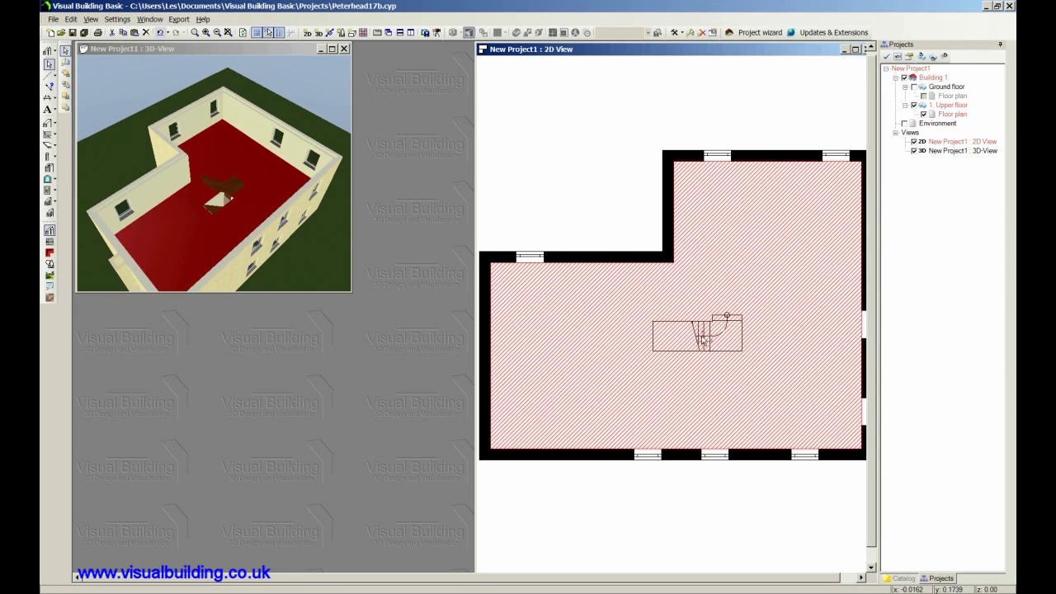
click(703, 340)
key(Delete)
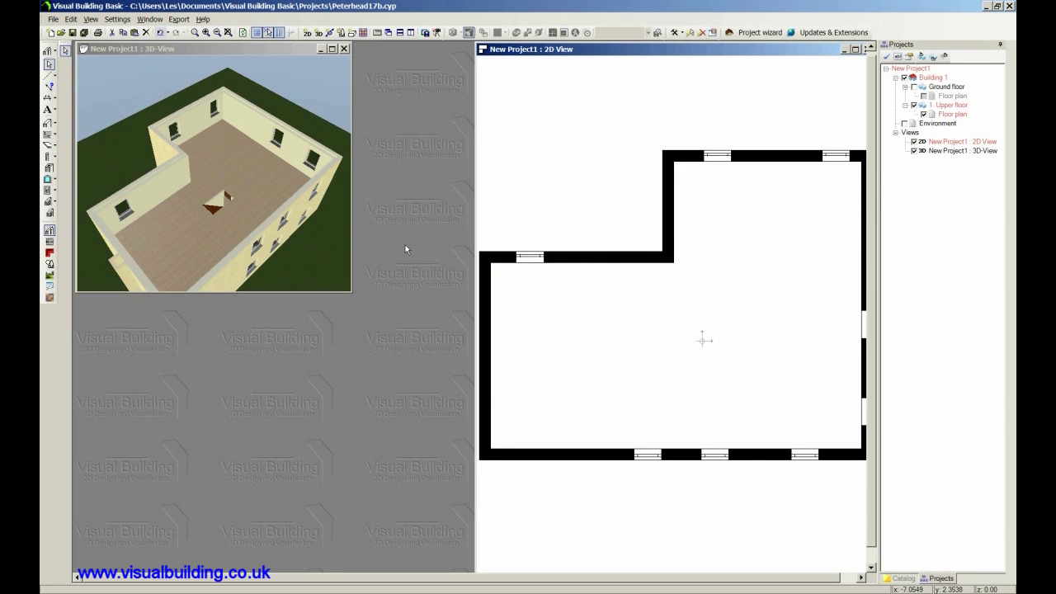
scroll(405, 244, down, 1)
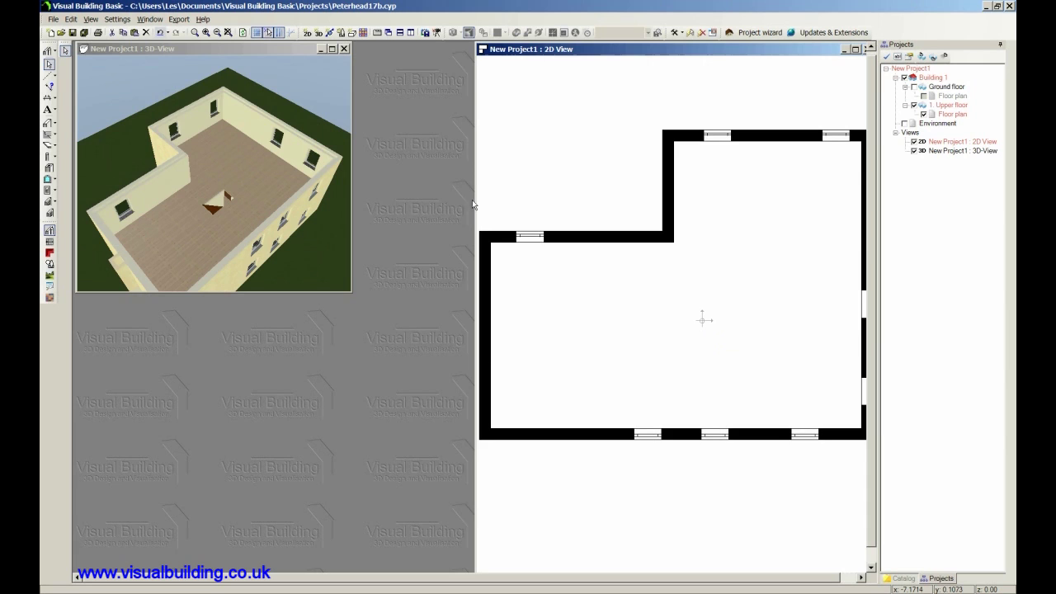
Step: Enlarge the upper-floor plan in a wider 2D view and lay a grid of guidelines across it
drag(476, 199, 360, 203)
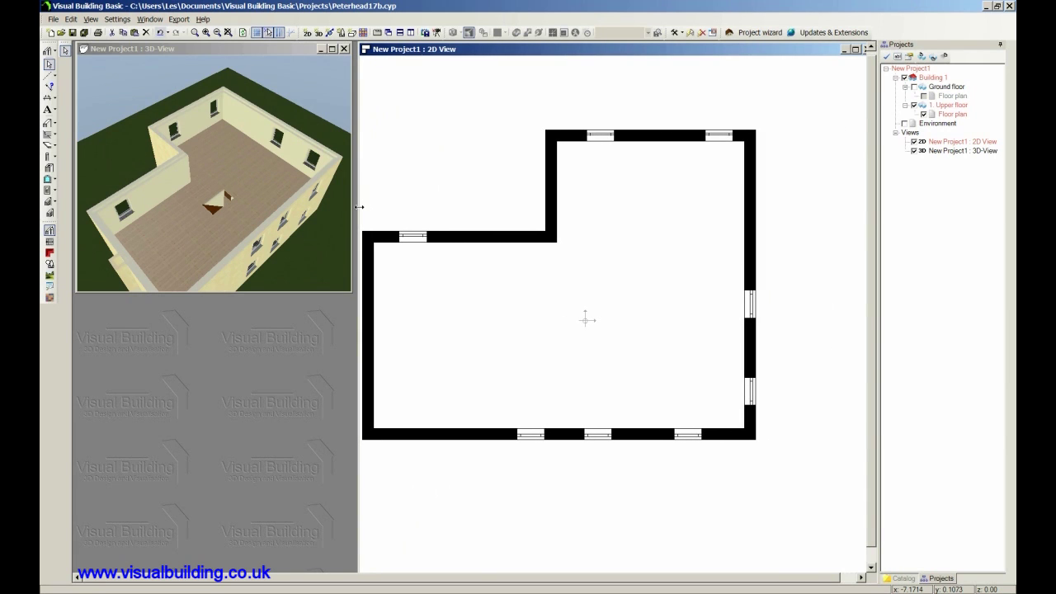
click(217, 32)
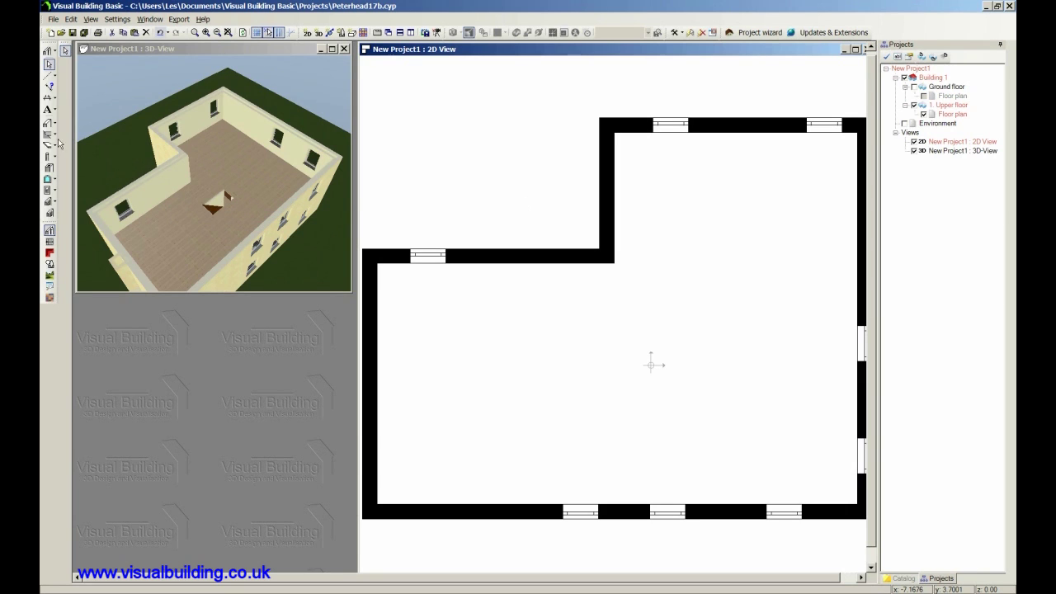
click(52, 86)
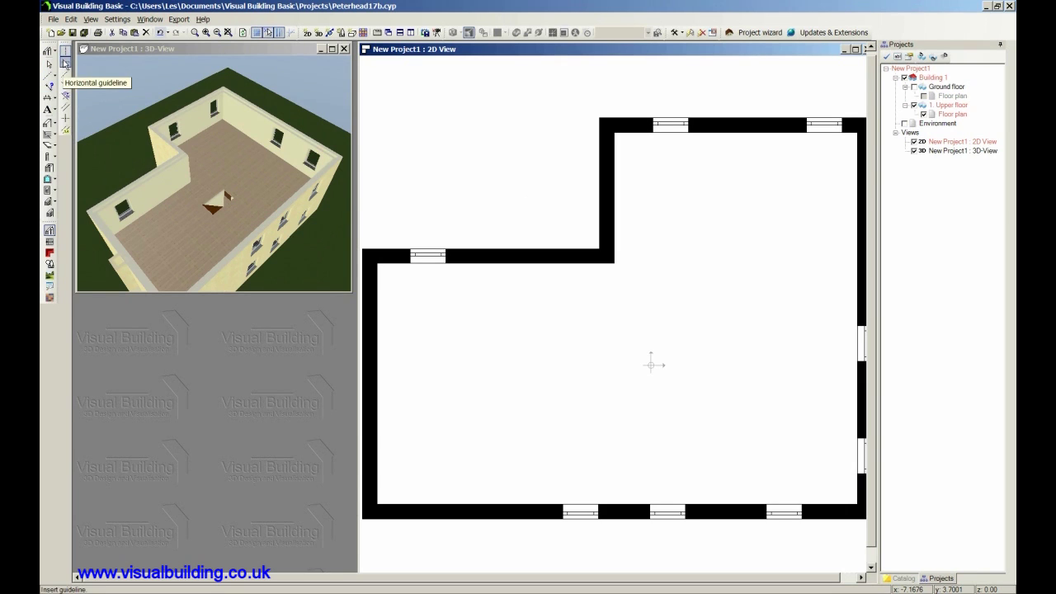
click(65, 63)
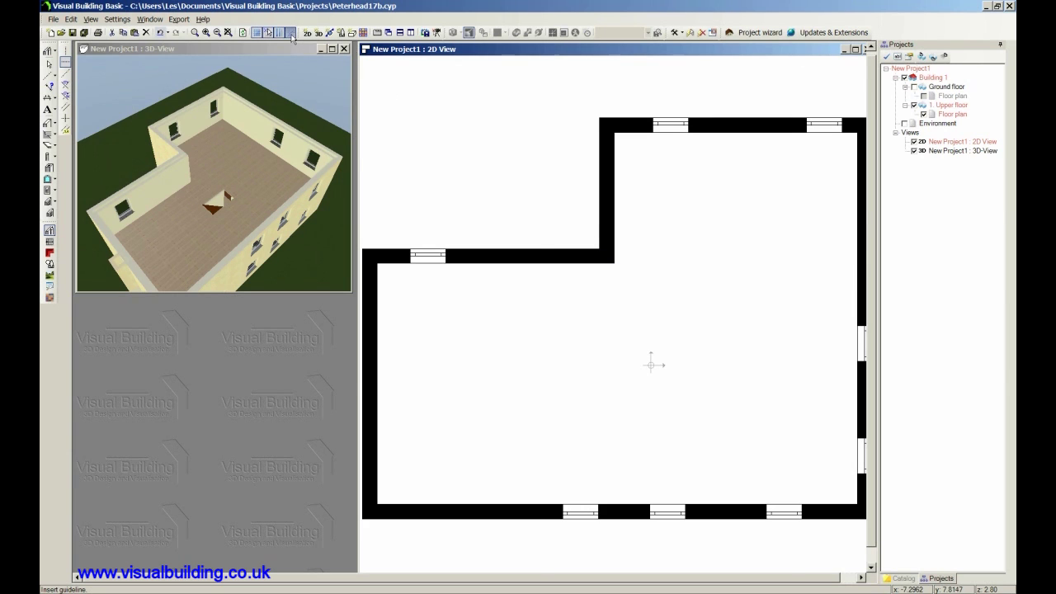
click(291, 34)
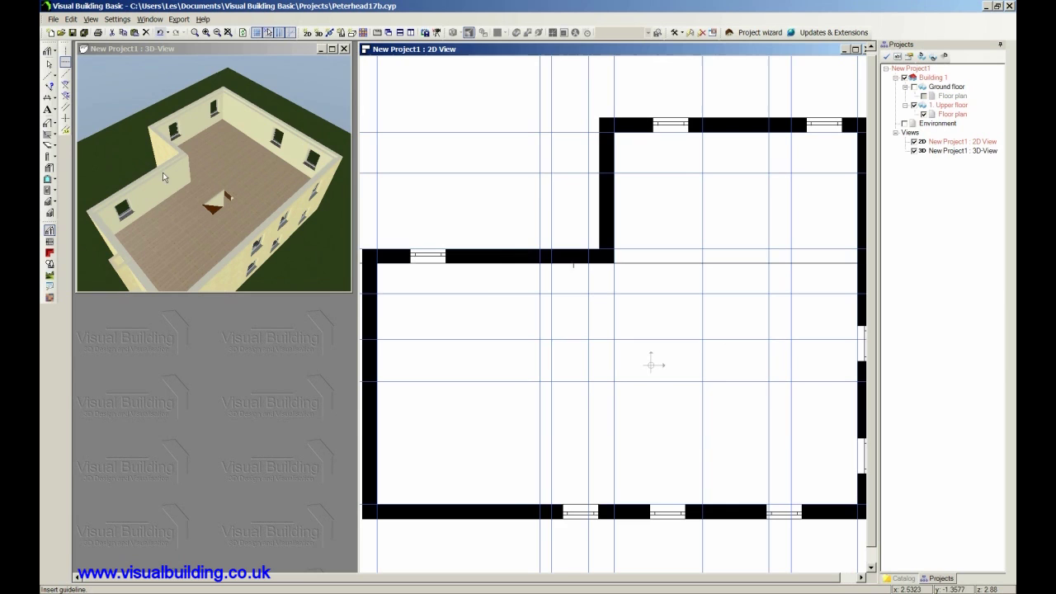
Step: Draw a 6.1468 m non-supporting interior wall from the inner corner to the right outer wall
click(54, 128)
click(54, 127)
click(54, 128)
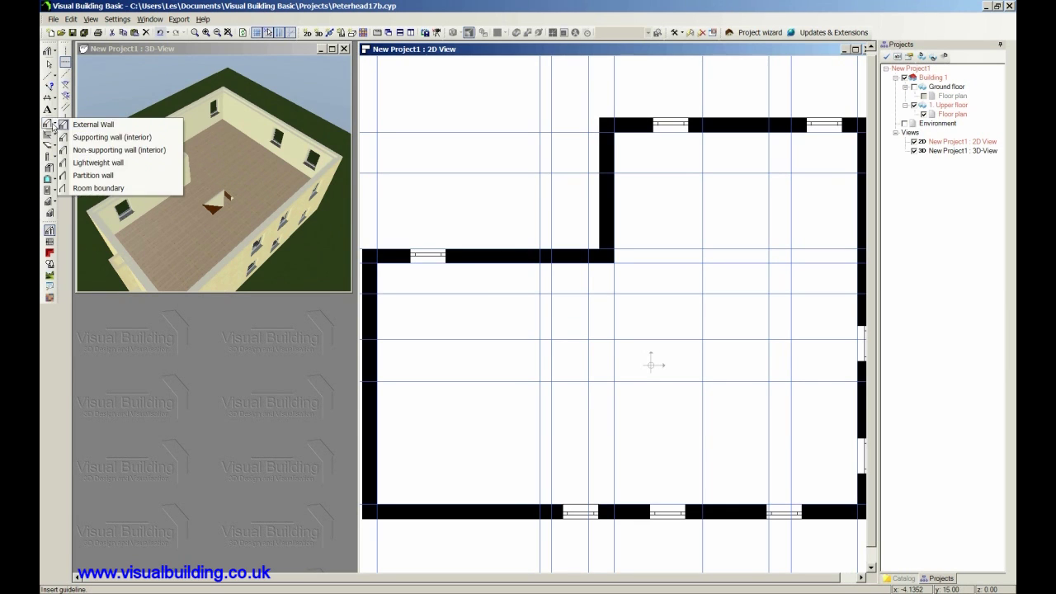
click(54, 128)
click(54, 128)
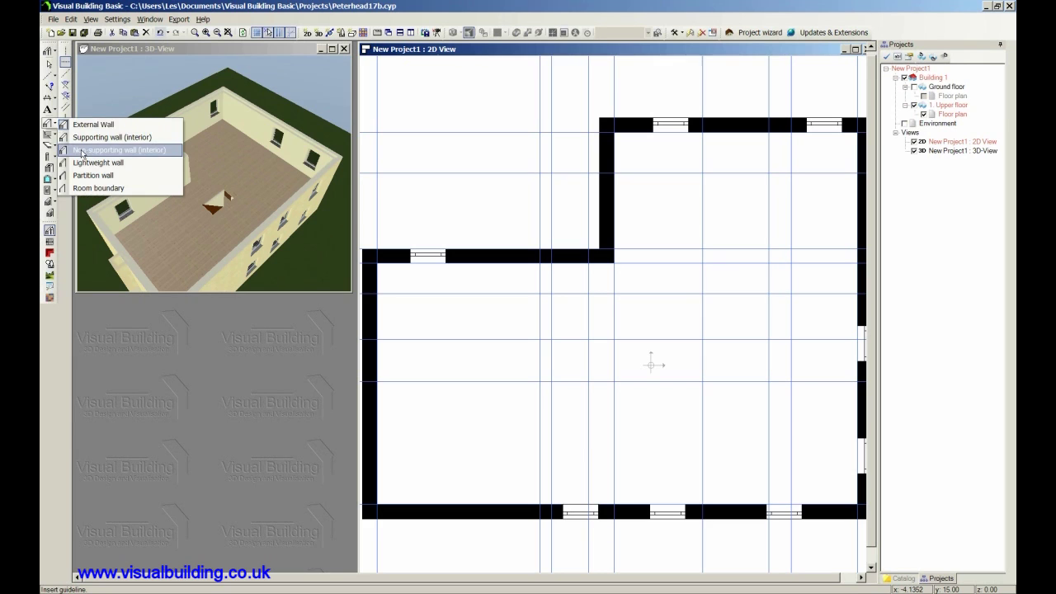
click(83, 151)
click(614, 263)
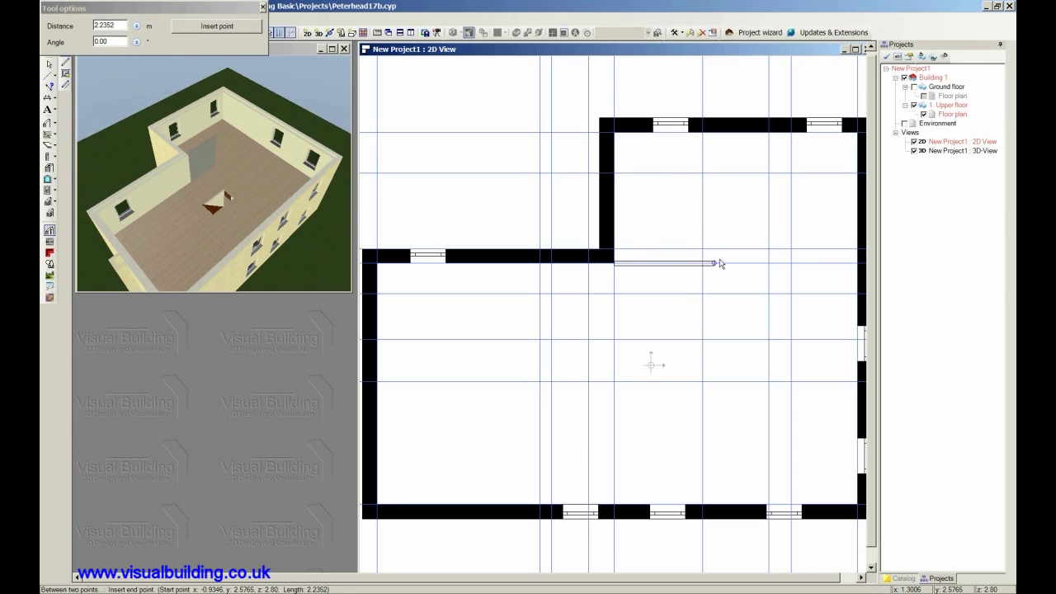
click(858, 264)
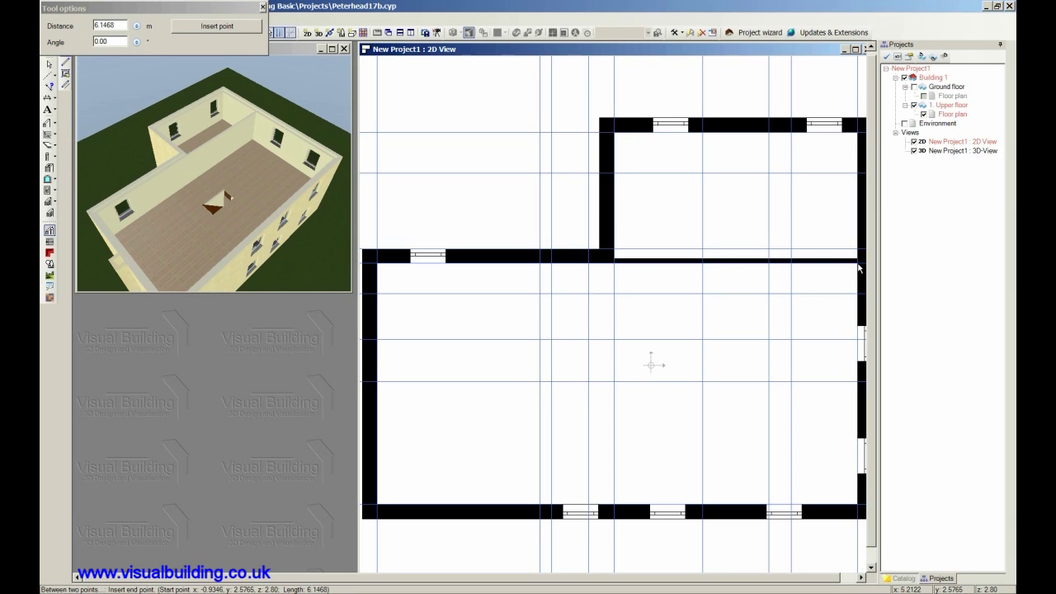
key(Escape)
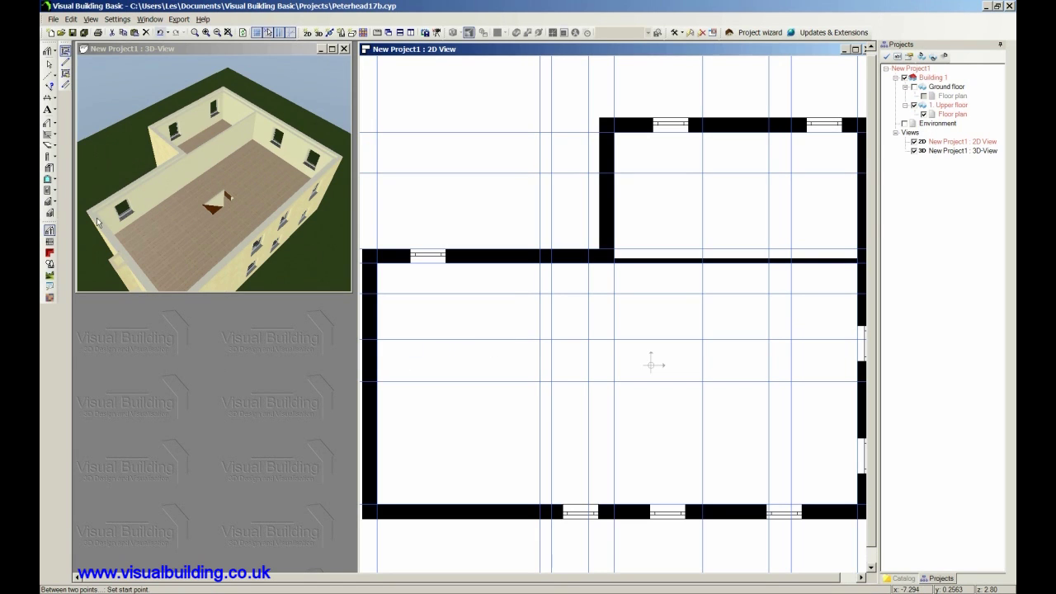
click(48, 77)
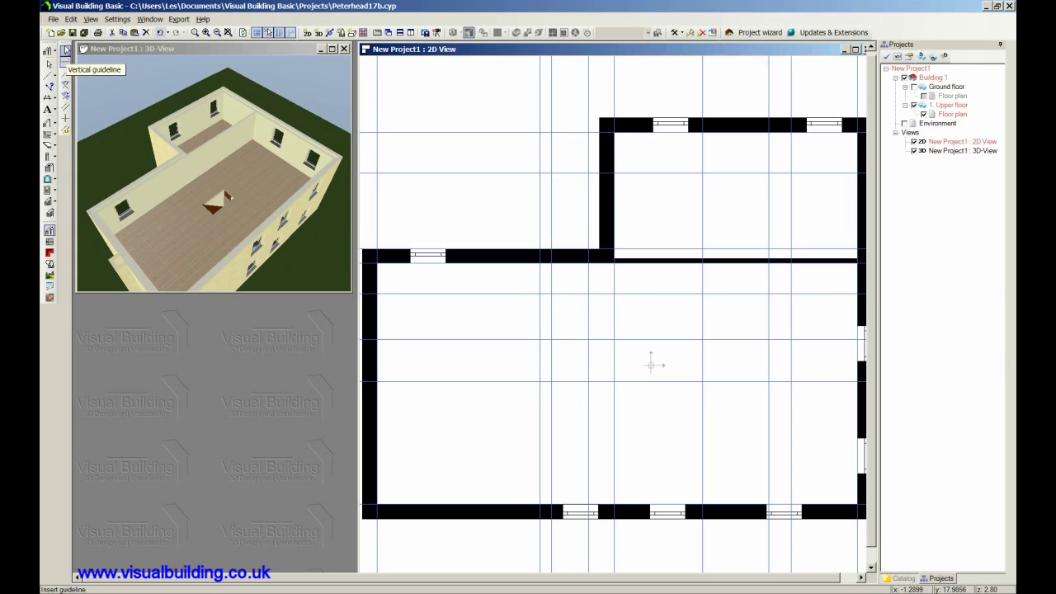
Step: Place a parallel guideline 9 ft from the left reference guideline
click(66, 130)
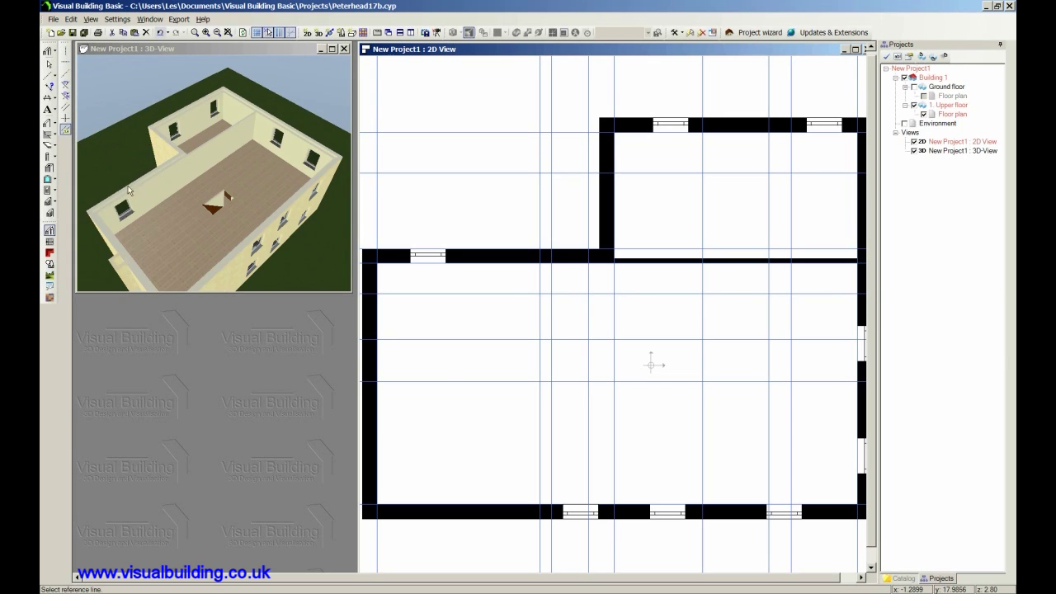
click(378, 337)
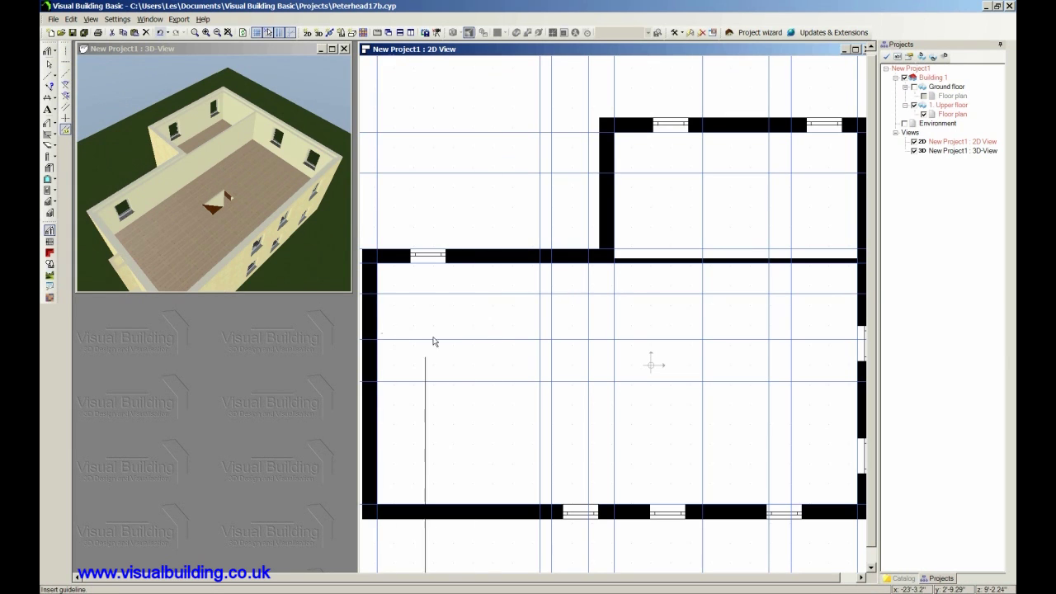
click(501, 342)
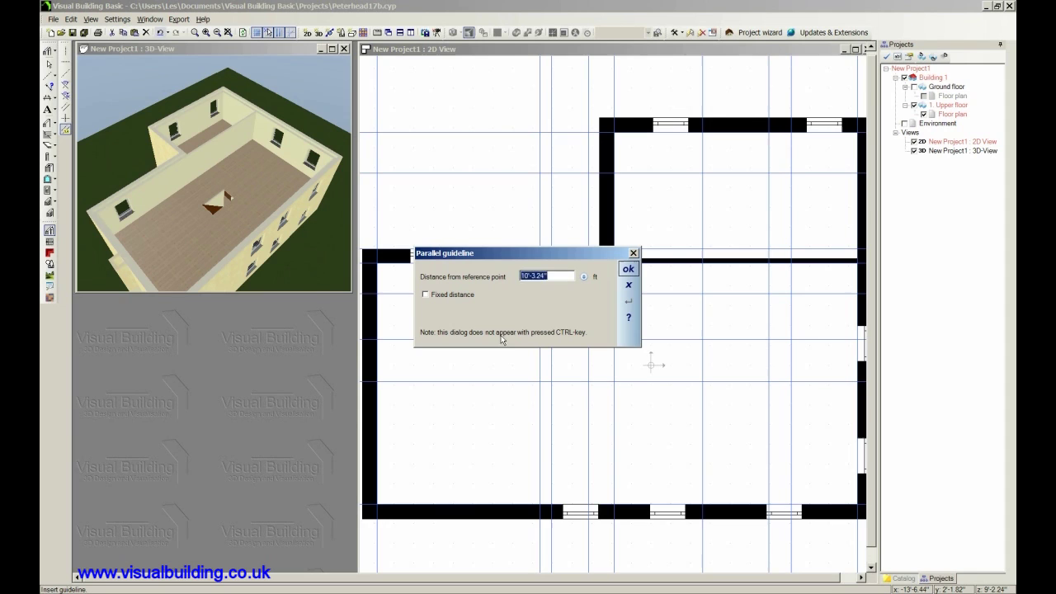
text(9'-0.0)
click(628, 268)
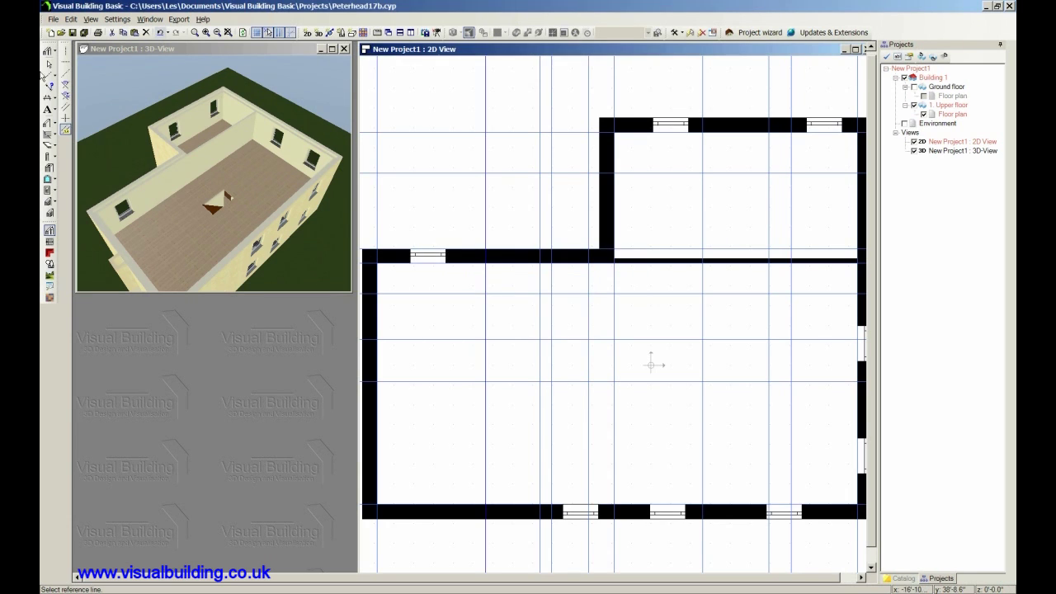
Step: Draw a partition wall from the top wall at the guideline down to the bottom outer wall
click(65, 129)
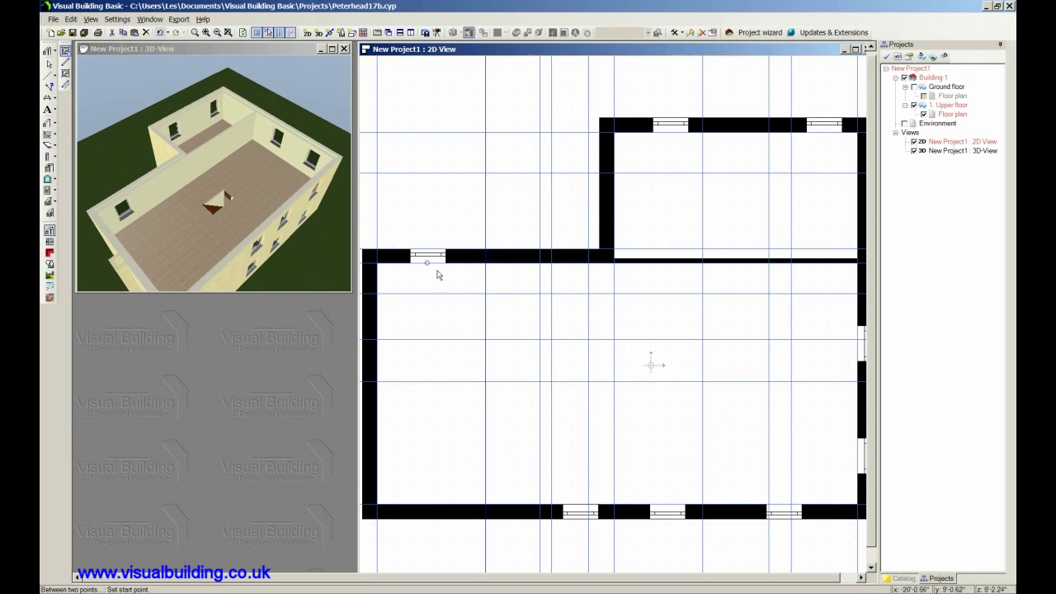
click(487, 266)
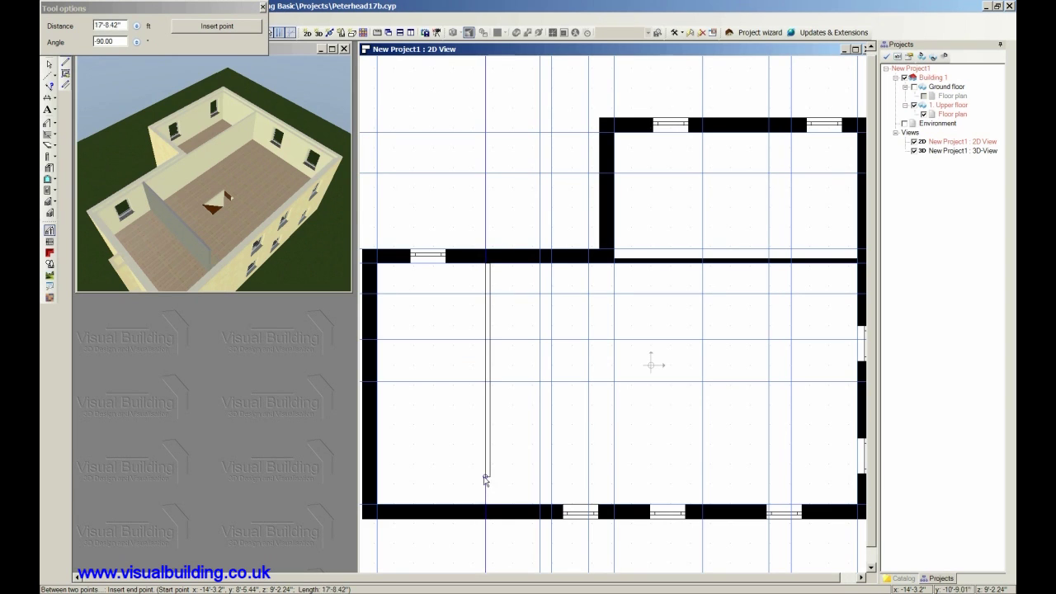
click(487, 513)
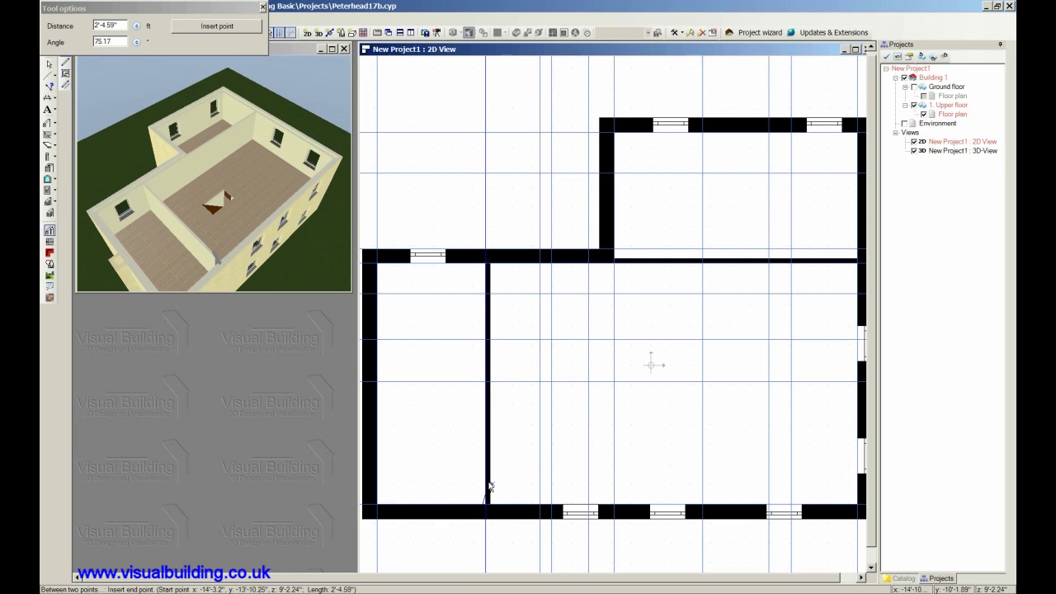
key(Escape)
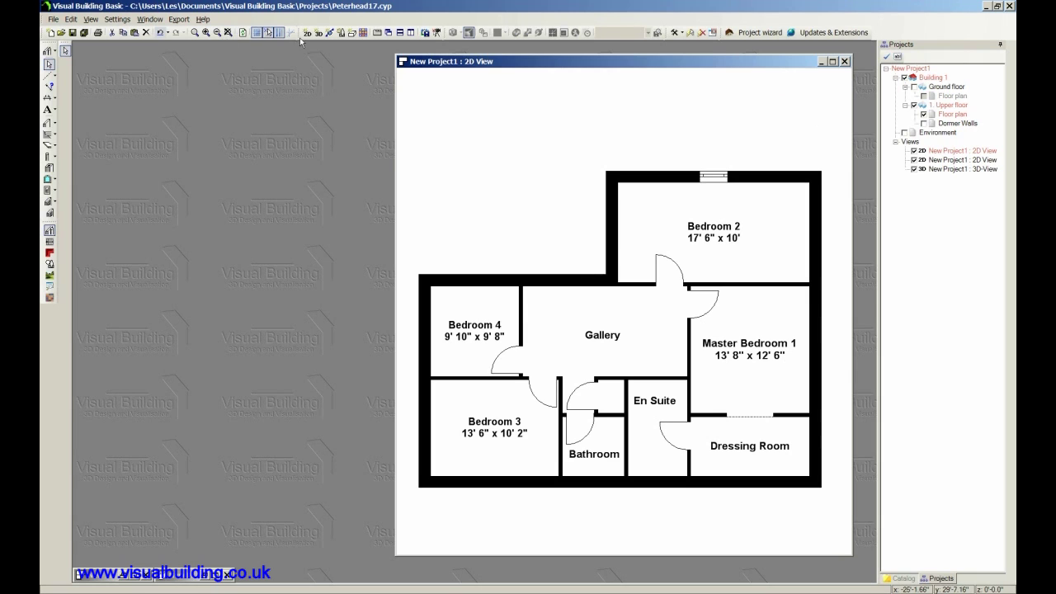
Step: Restore the minimized ground-floor 2D view and tile it vertically beside the upper-floor plan
click(941, 160)
right_click(940, 163)
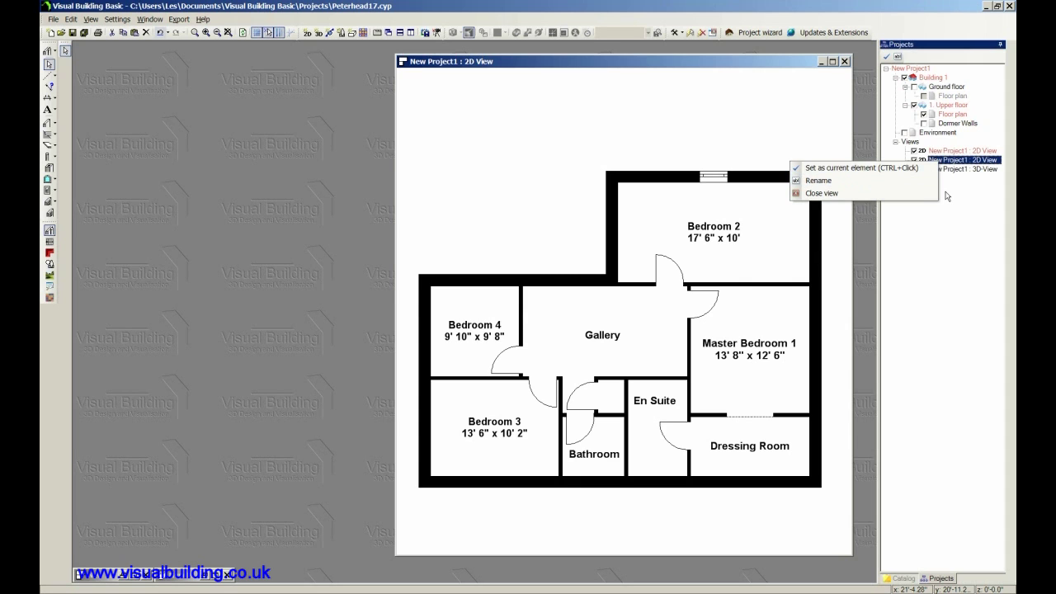
click(985, 134)
click(693, 115)
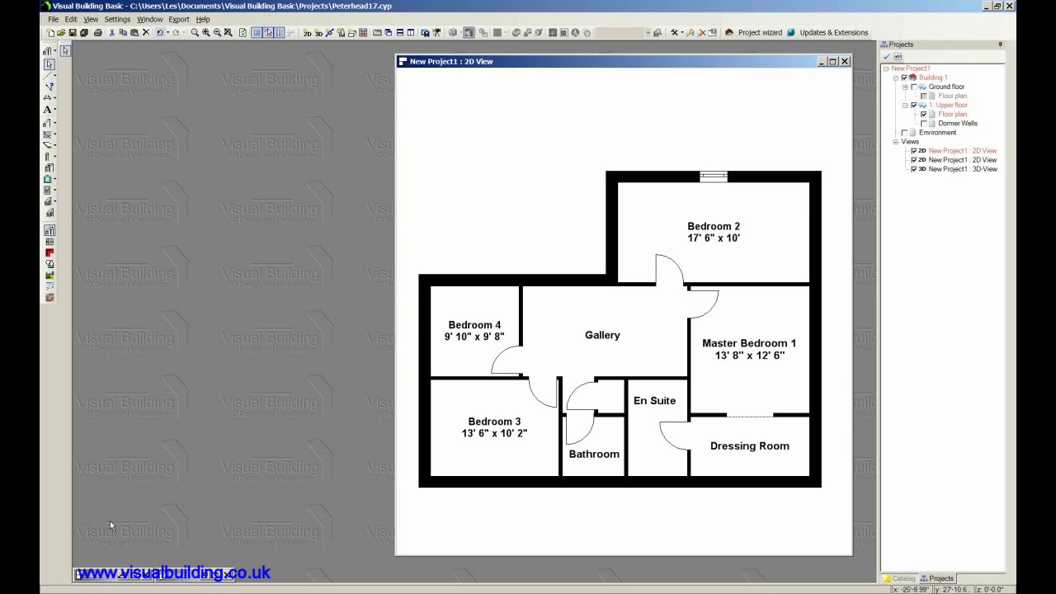
double_click(124, 575)
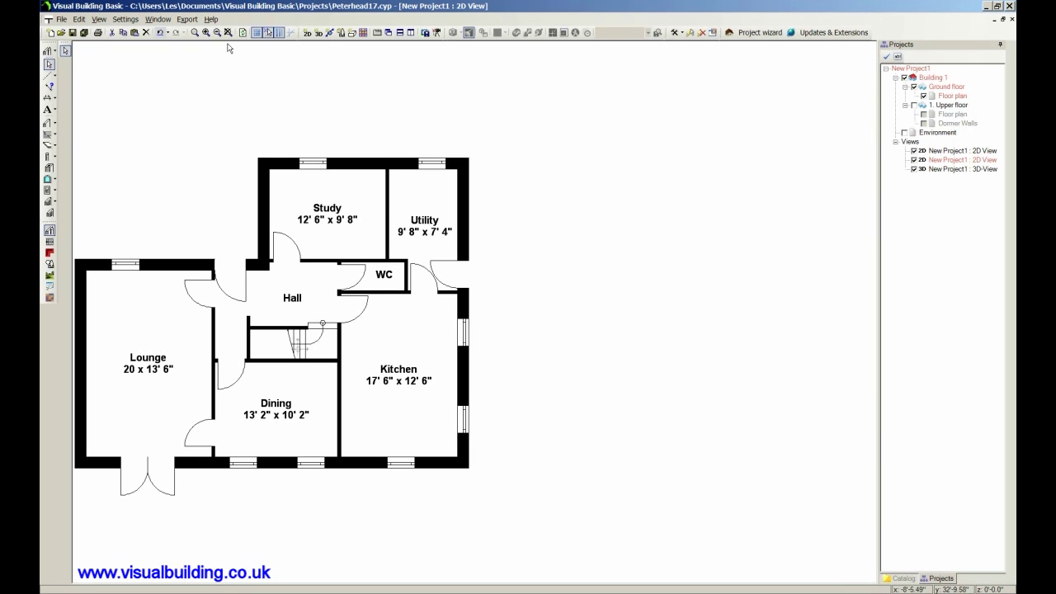
click(415, 37)
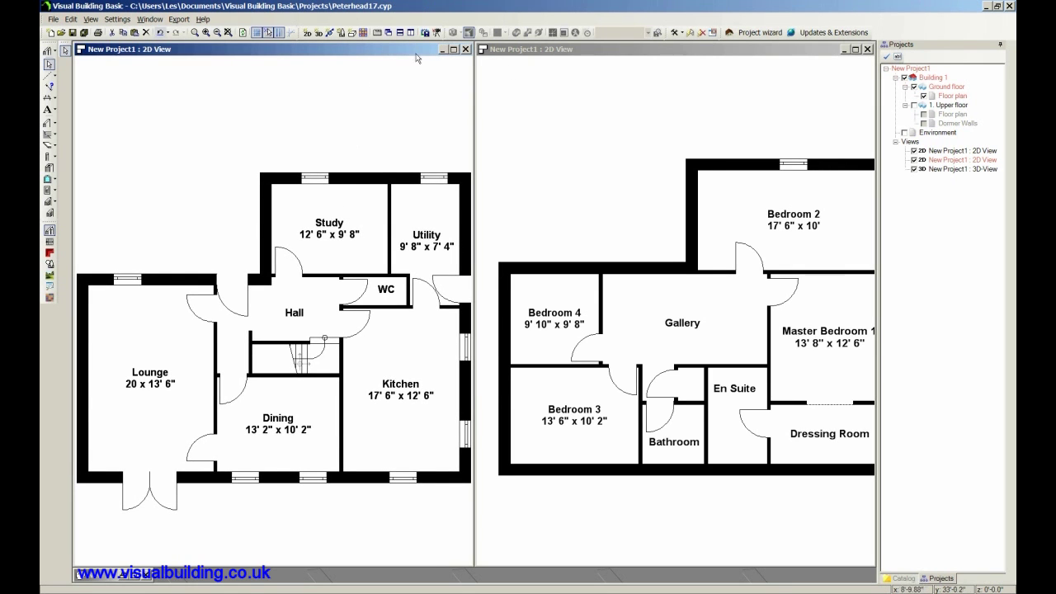
click(578, 108)
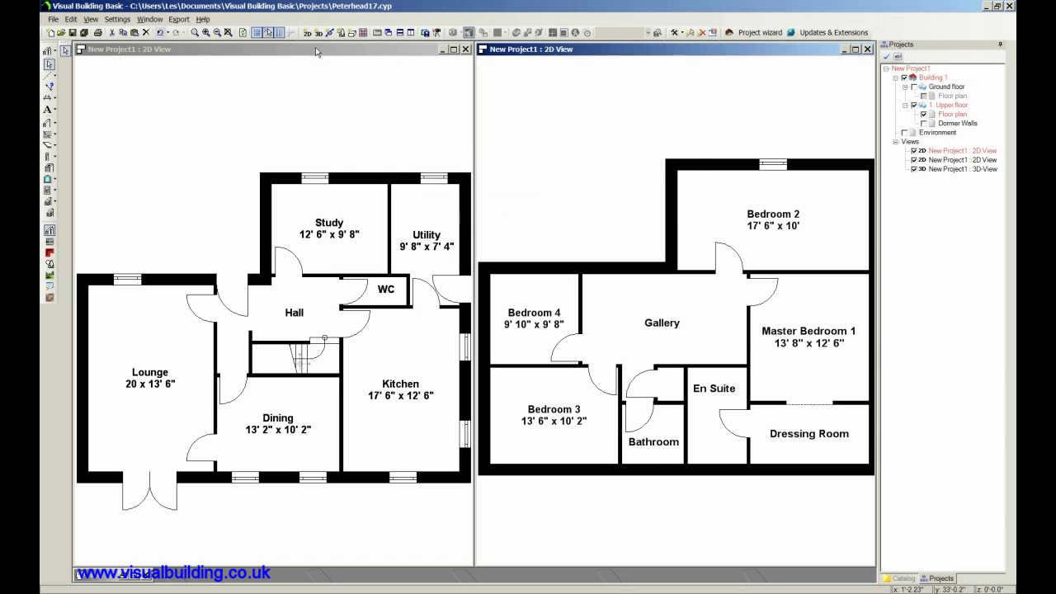
Step: Bring up the 3D view and orbit it to look down on the house
click(130, 579)
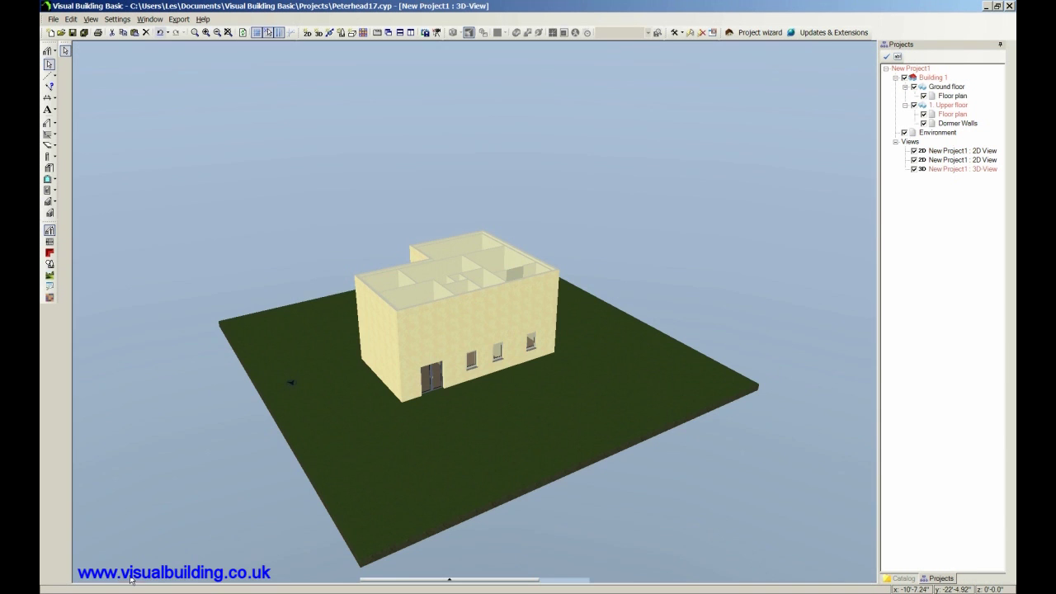
drag(223, 339, 245, 265)
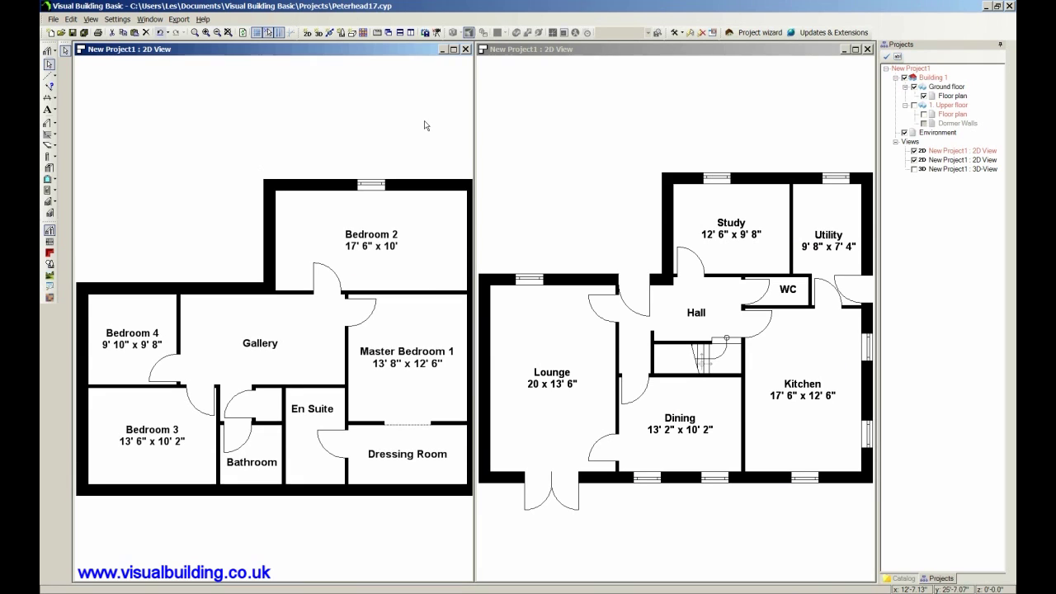
scroll(426, 125, down, 1)
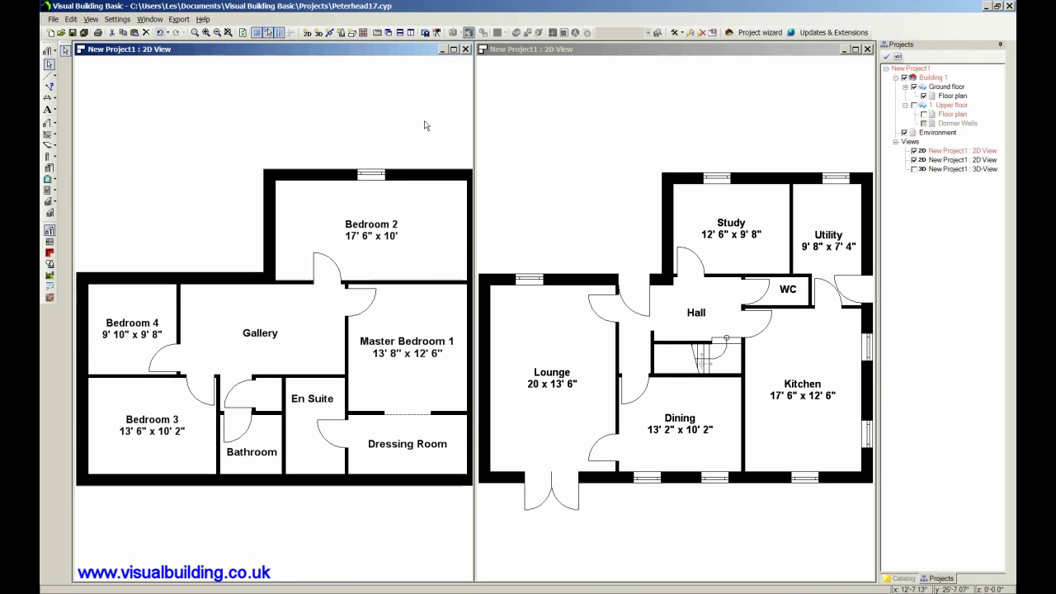
Step: Save the 2D view as Windows Bitmap image 'New Project1 2D View.bmp'
click(425, 33)
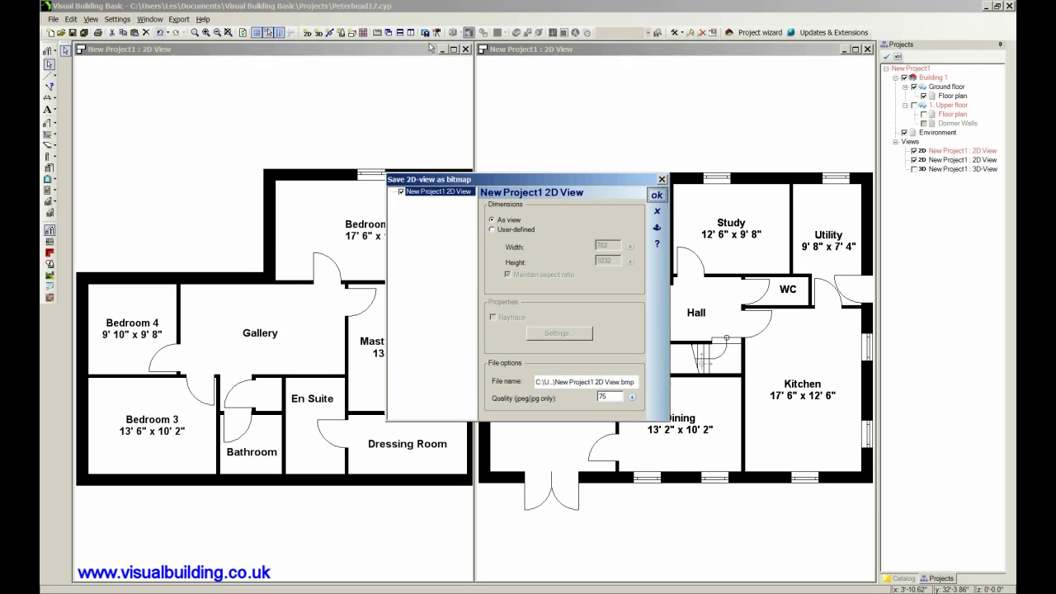
click(630, 386)
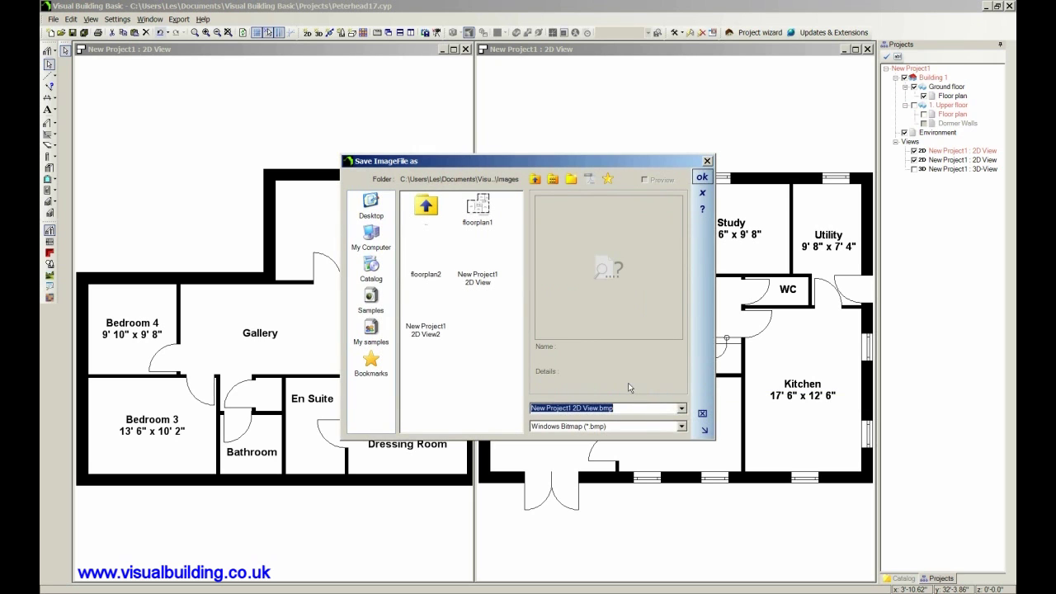
click(682, 428)
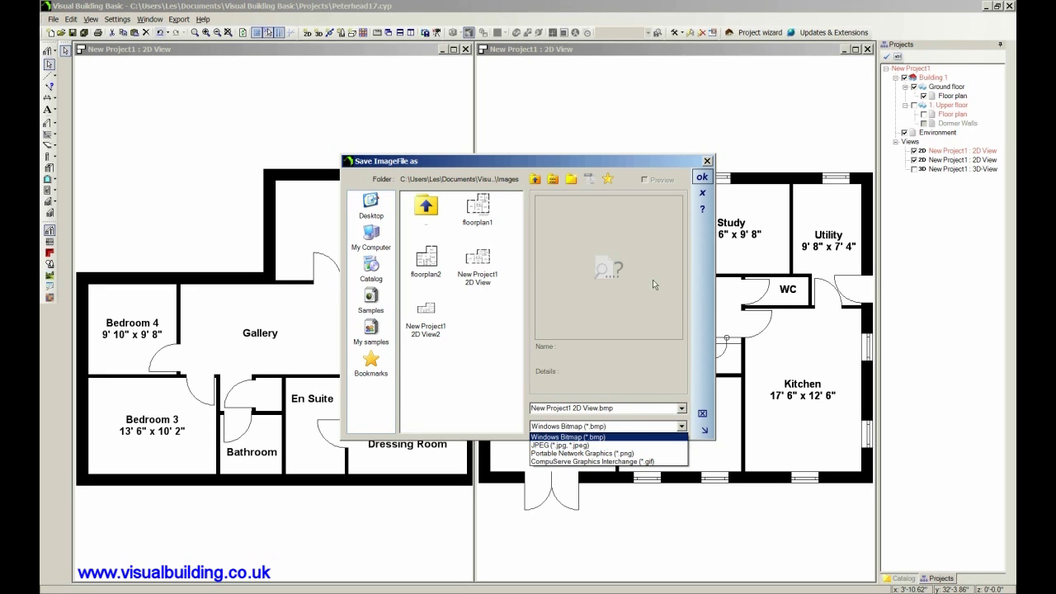
click(702, 217)
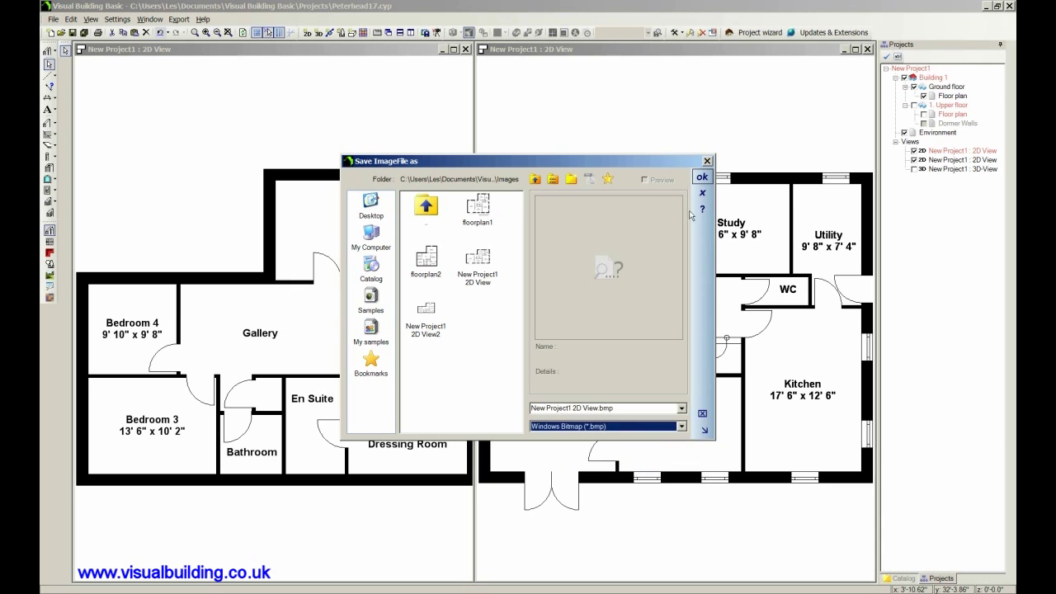
click(702, 176)
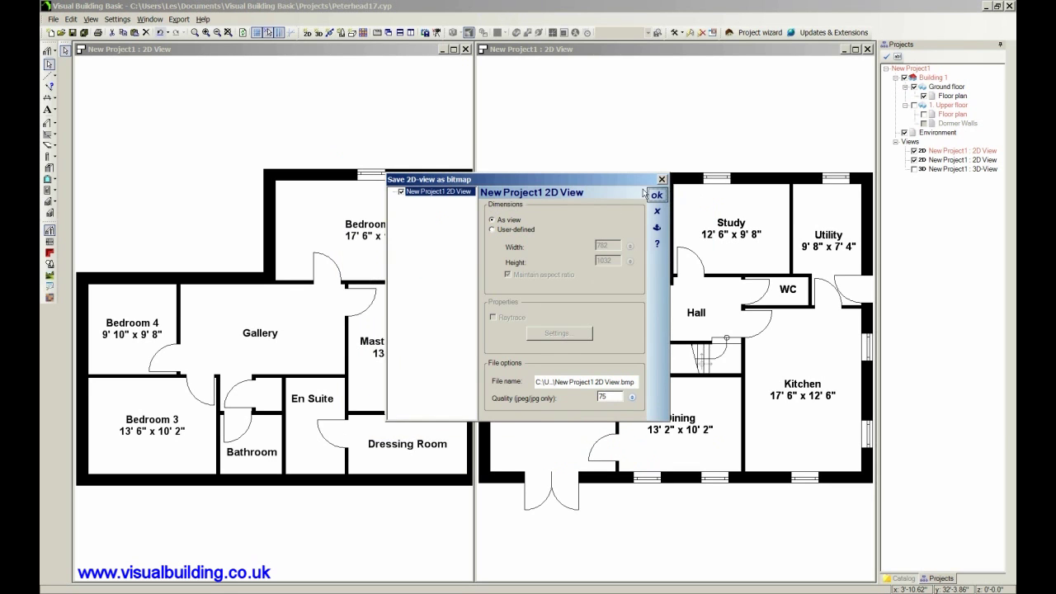
click(662, 179)
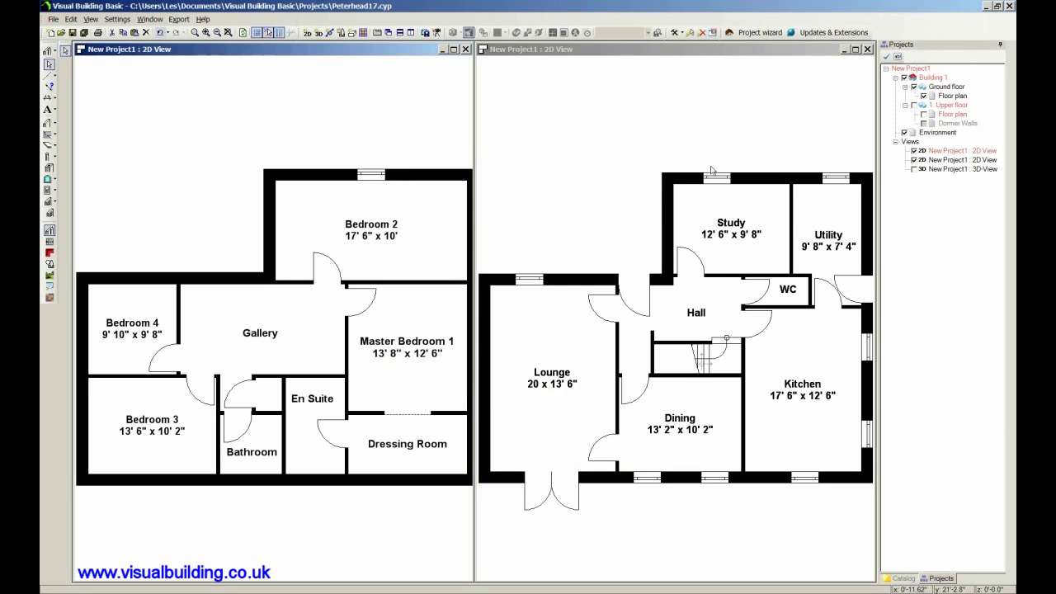
Step: Make the ground-floor plan active and open File > Print with PDFCreator as printer
click(714, 52)
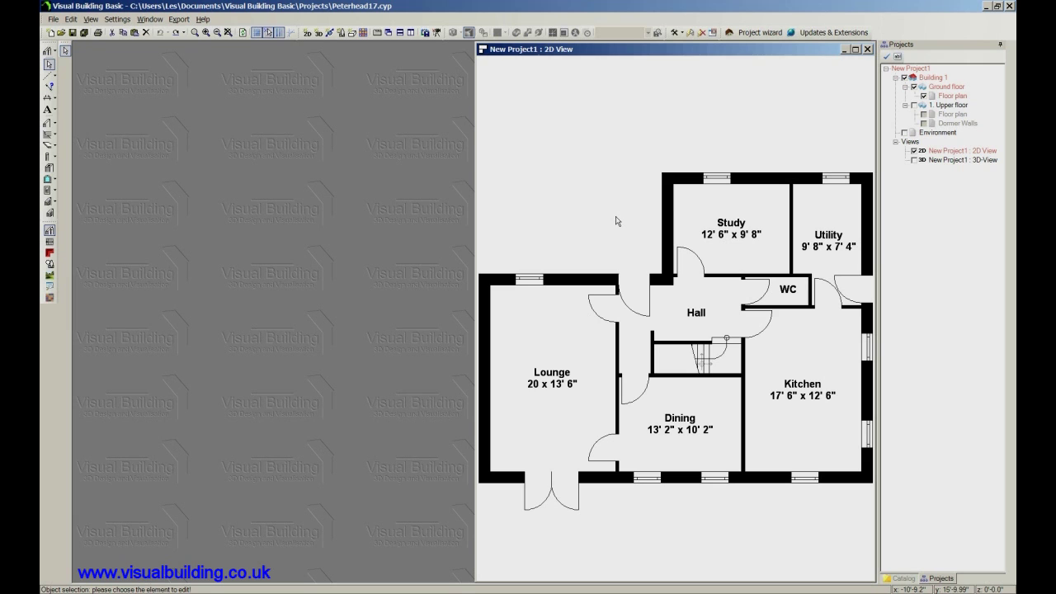
click(52, 19)
click(72, 166)
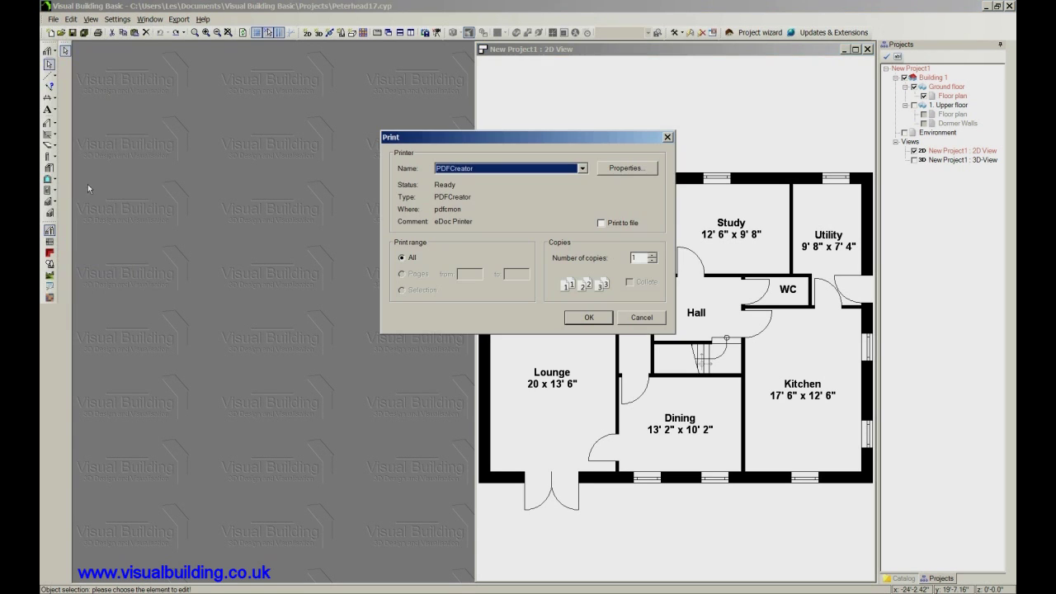